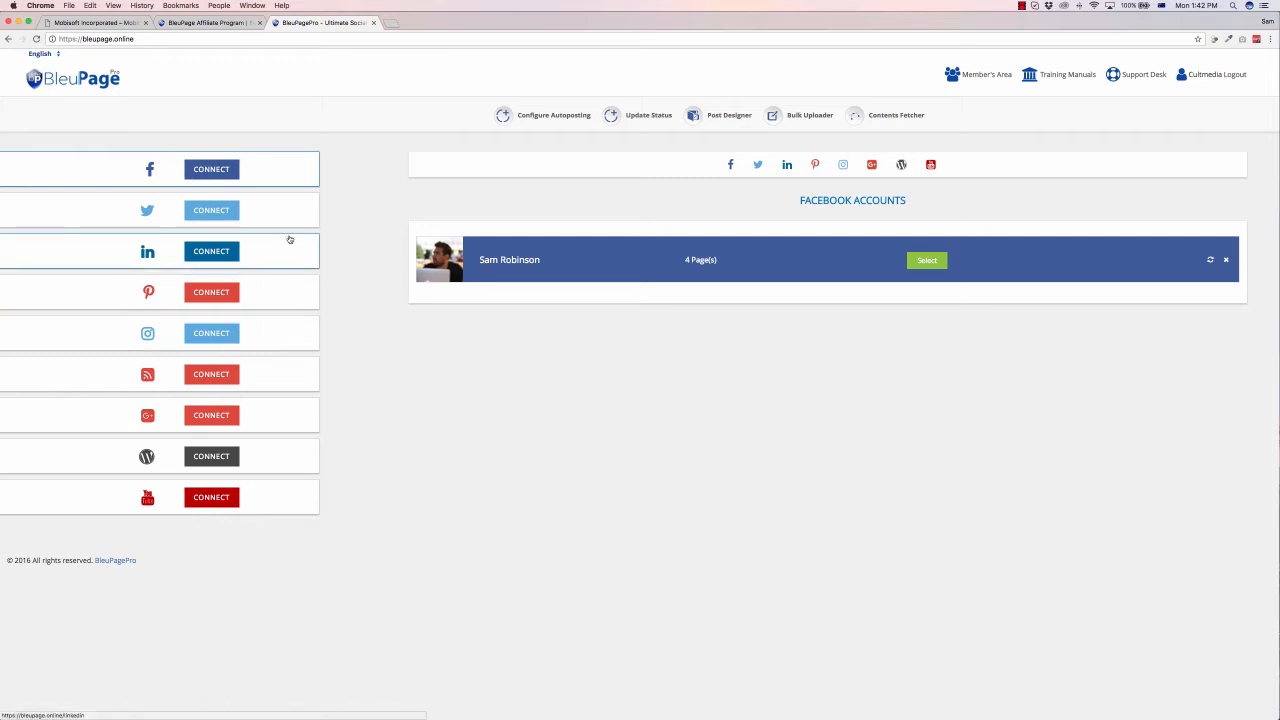
Open the Post Designer and search its image gallery for "car".
{"action": "left_click", "coordinate": [716, 118]}
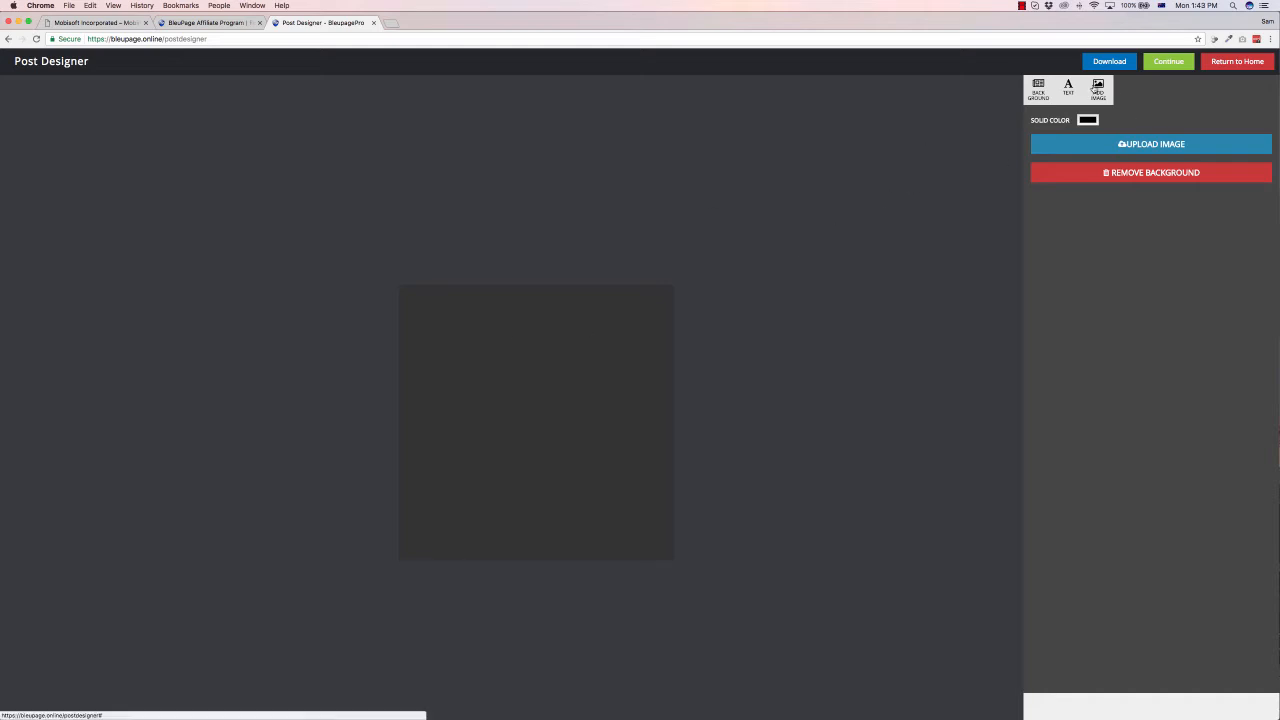
{"action": "left_click", "coordinate": [1098, 89]}
{"action": "left_click", "coordinate": [1141, 123]}
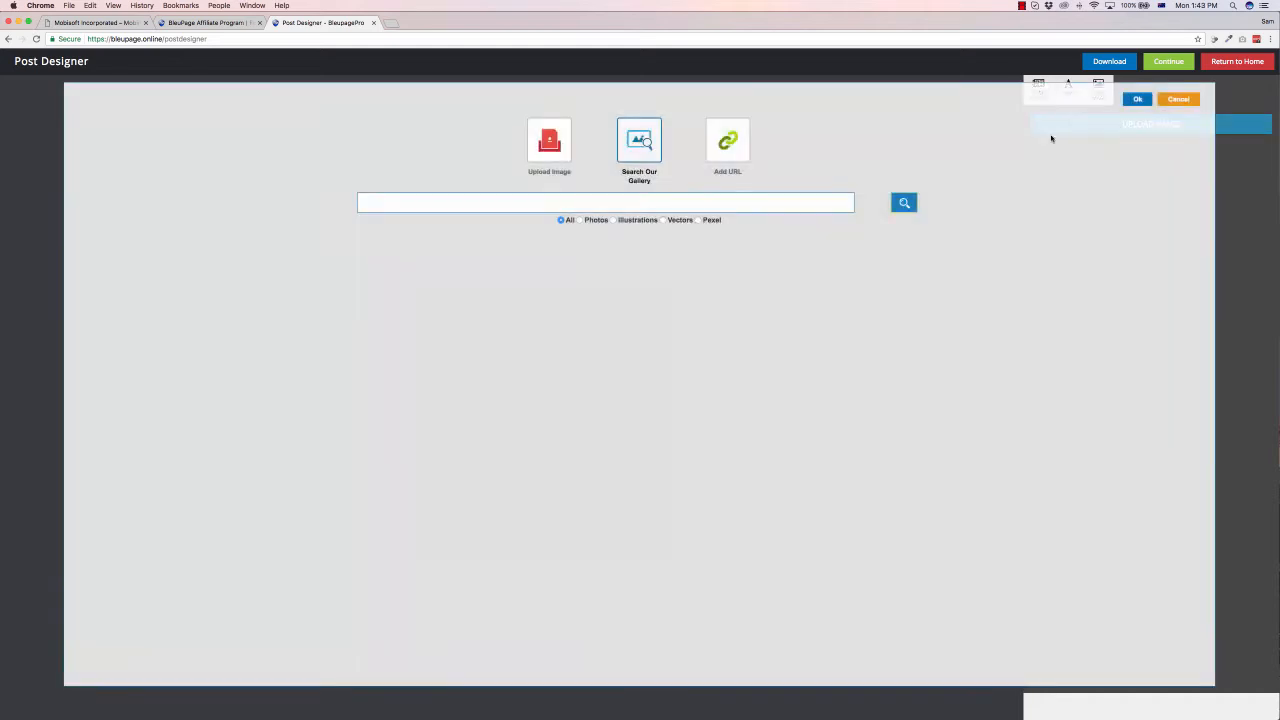
{"action": "left_click", "coordinate": [563, 144]}
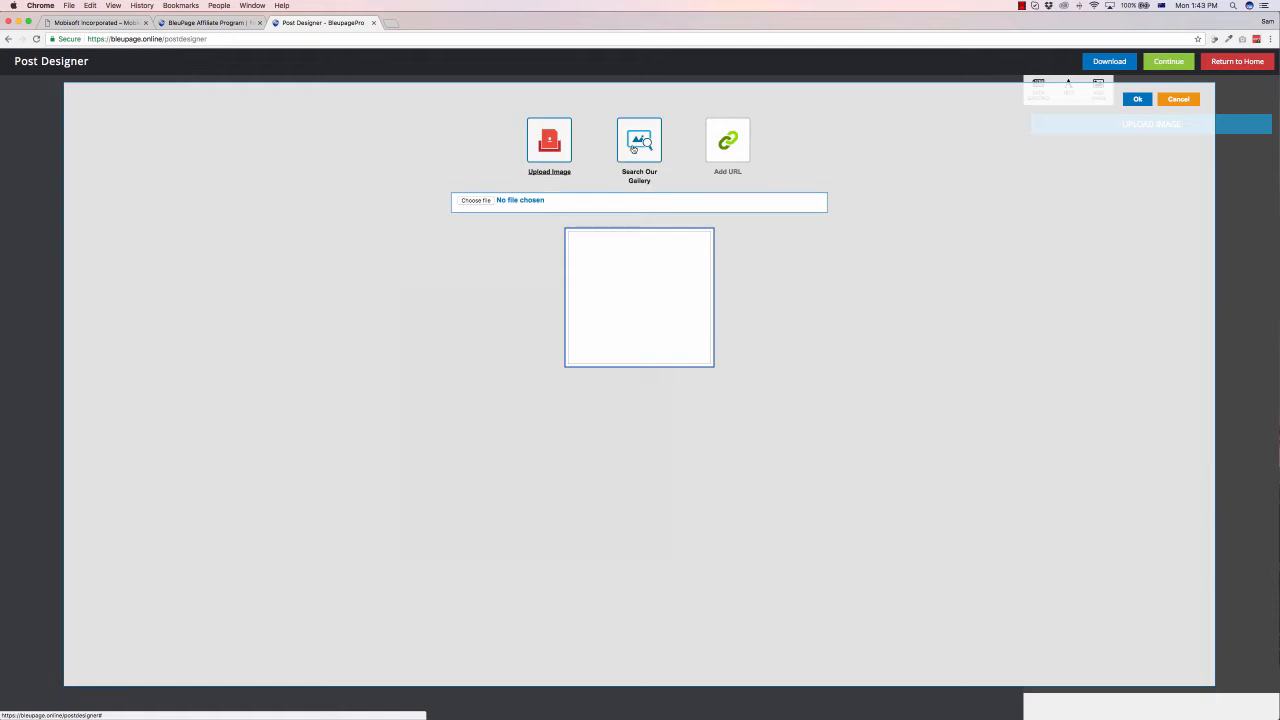
{"action": "left_click", "coordinate": [633, 148]}
{"action": "left_click", "coordinate": [640, 203]}
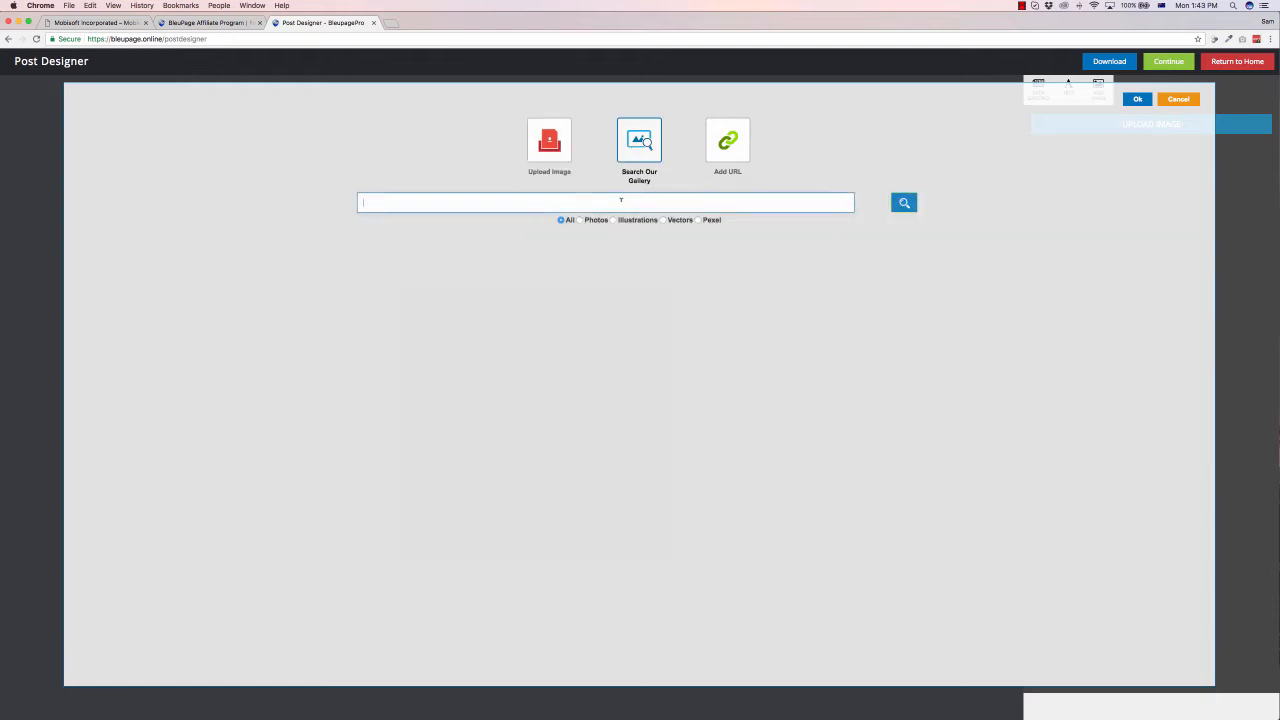
{"action": "type", "text": "car"}
{"action": "left_click", "coordinate": [904, 203]}
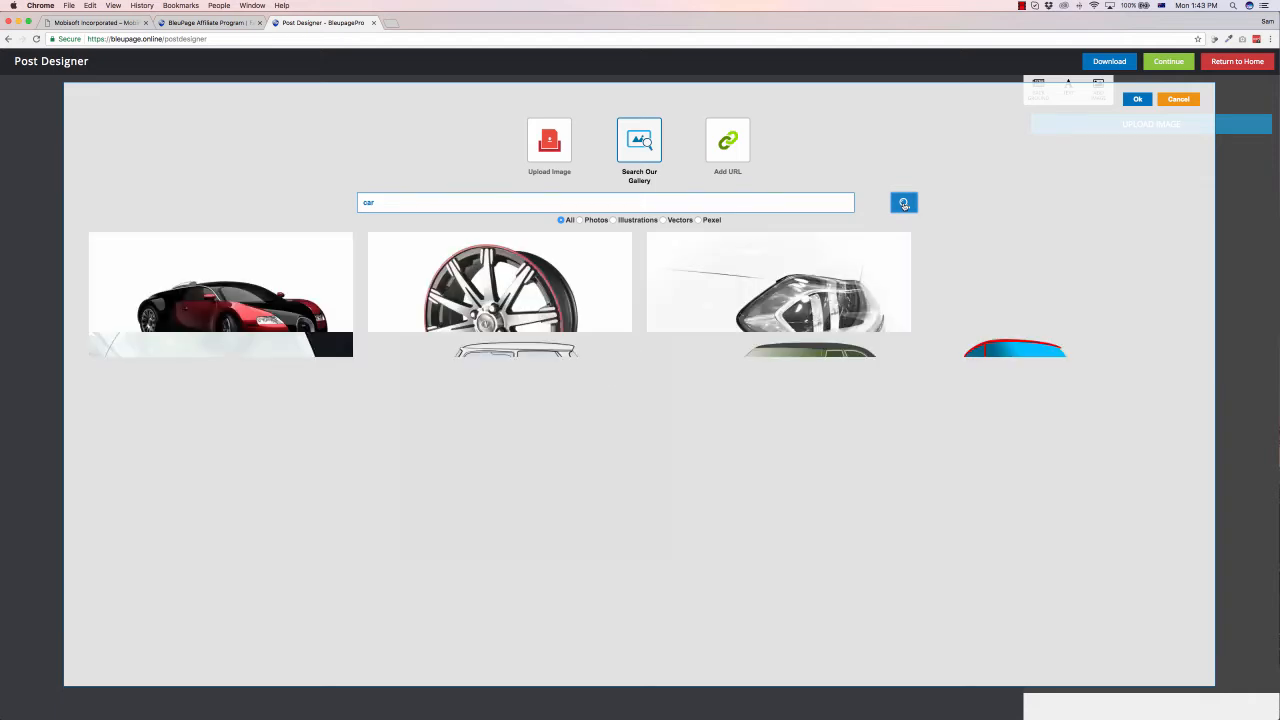
Insert the red sports car picture from the gallery results into the design.
{"action": "scroll", "coordinate": [898, 268], "scroll_direction": "down", "scroll_amount": 5}
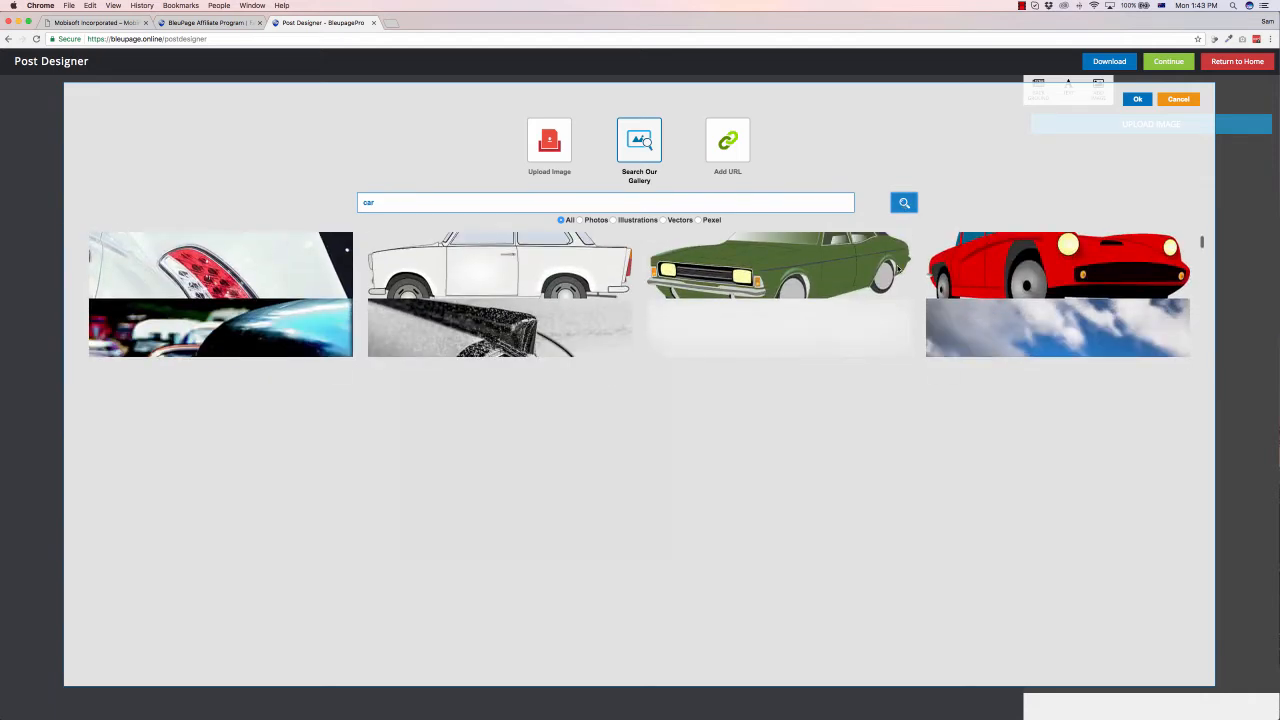
{"action": "scroll", "coordinate": [898, 268], "scroll_direction": "down", "scroll_amount": 5}
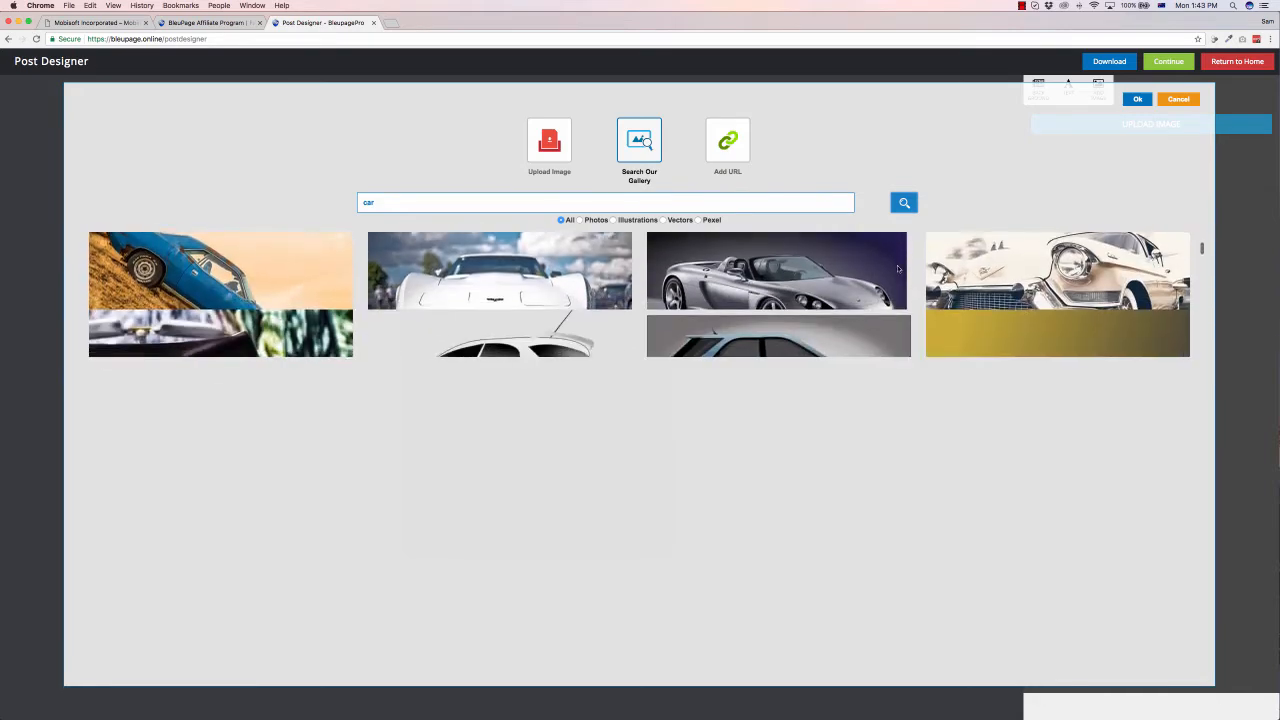
{"action": "scroll", "coordinate": [898, 268], "scroll_direction": "down", "scroll_amount": 2}
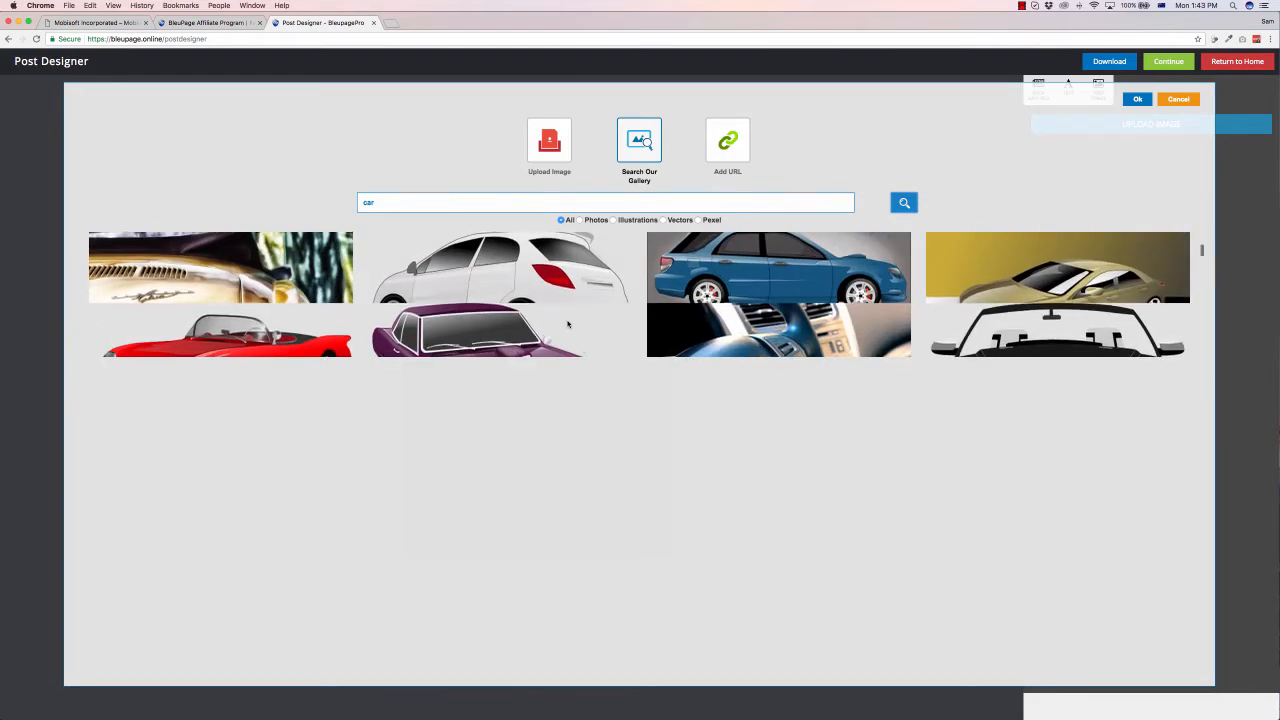
{"action": "scroll", "coordinate": [566, 322], "scroll_direction": "down", "scroll_amount": 3}
{"action": "scroll", "coordinate": [566, 323], "scroll_direction": "down", "scroll_amount": 4}
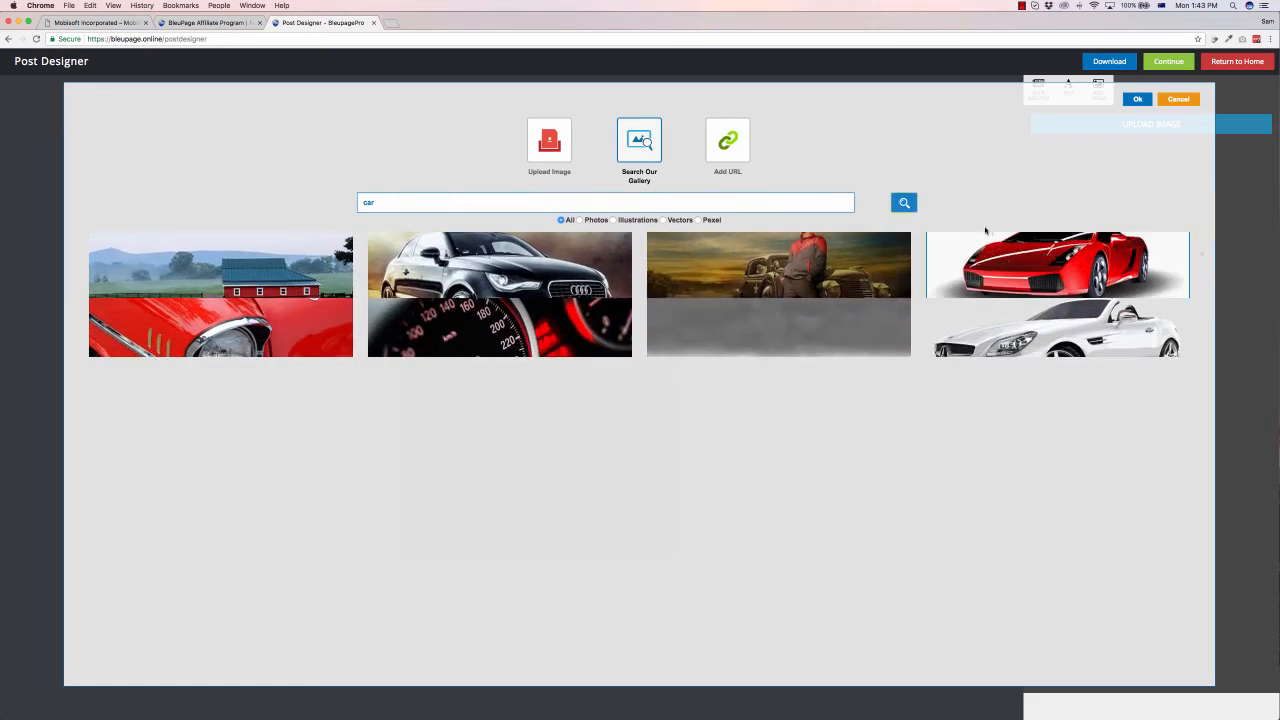
{"action": "left_click", "coordinate": [1137, 99]}
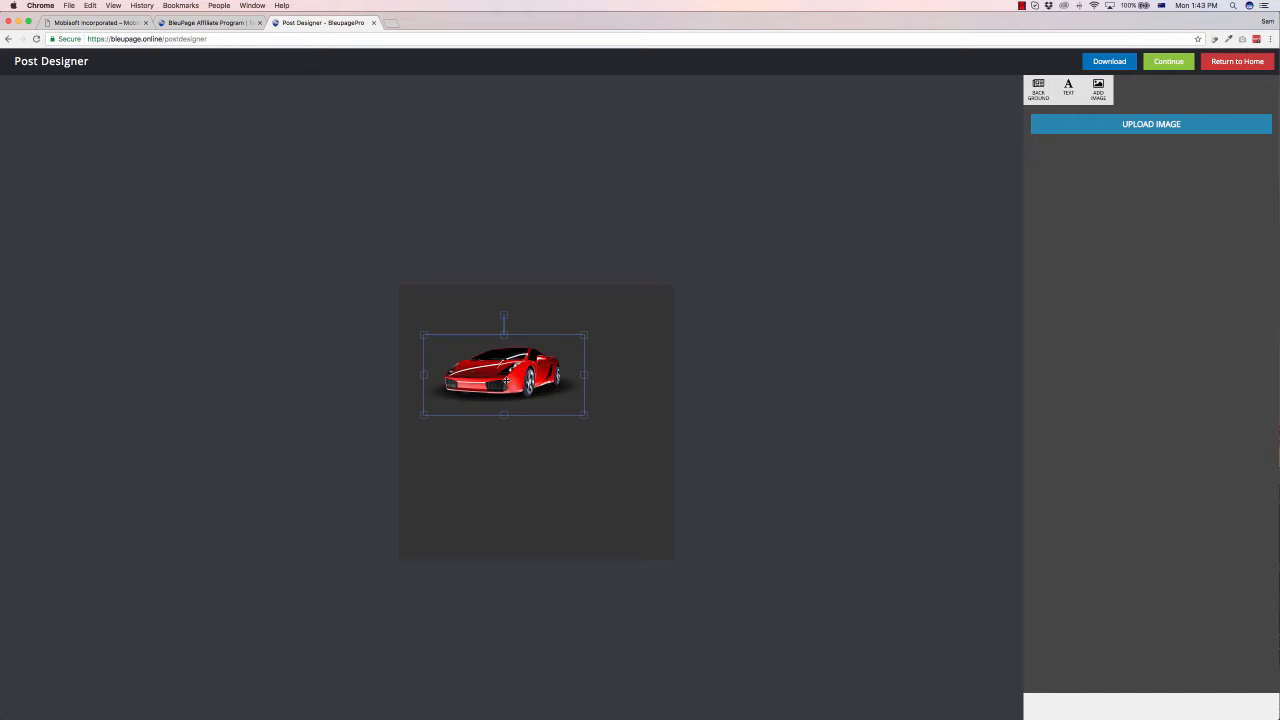
Enlarge the car image to span the canvas width and centre it vertically.
{"action": "left_click_drag", "start_coordinate": [488, 408], "coordinate": [482, 480]}
{"action": "left_click_drag", "start_coordinate": [577, 411], "coordinate": [666, 337]}
{"action": "mouse_move", "coordinate": [535, 428]}
{"action": "left_mouse_down"}
{"action": "mouse_move", "coordinate": [531, 402]}
{"action": "mouse_move", "coordinate": [521, 419]}
{"action": "left_mouse_up"}
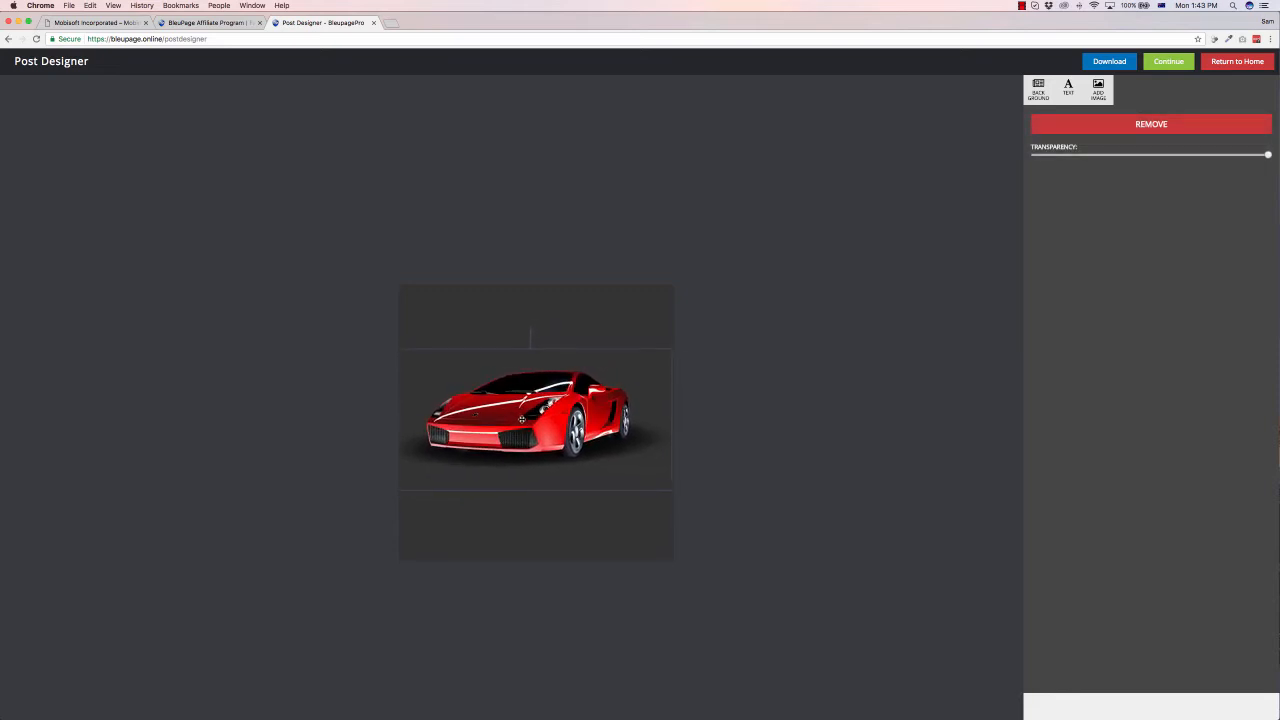
Set the design's background to the solid colour Silver.
{"action": "left_click", "coordinate": [1040, 92]}
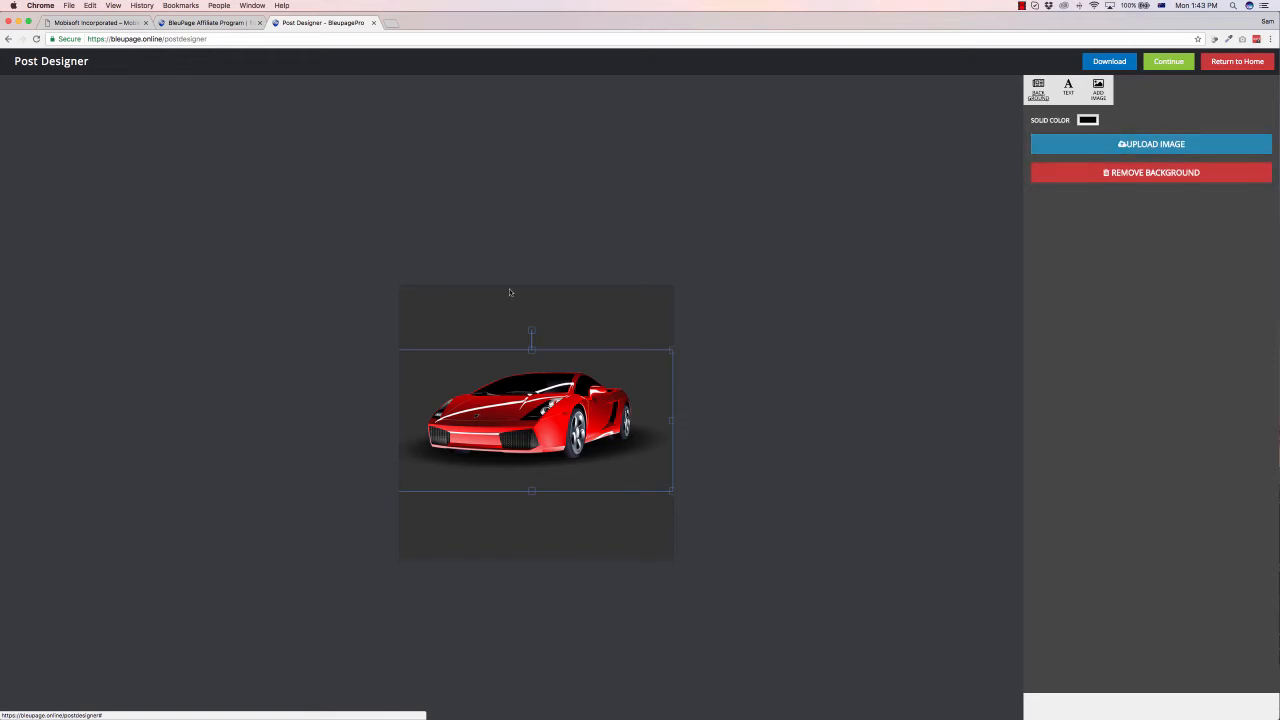
{"action": "left_click", "coordinate": [1088, 120]}
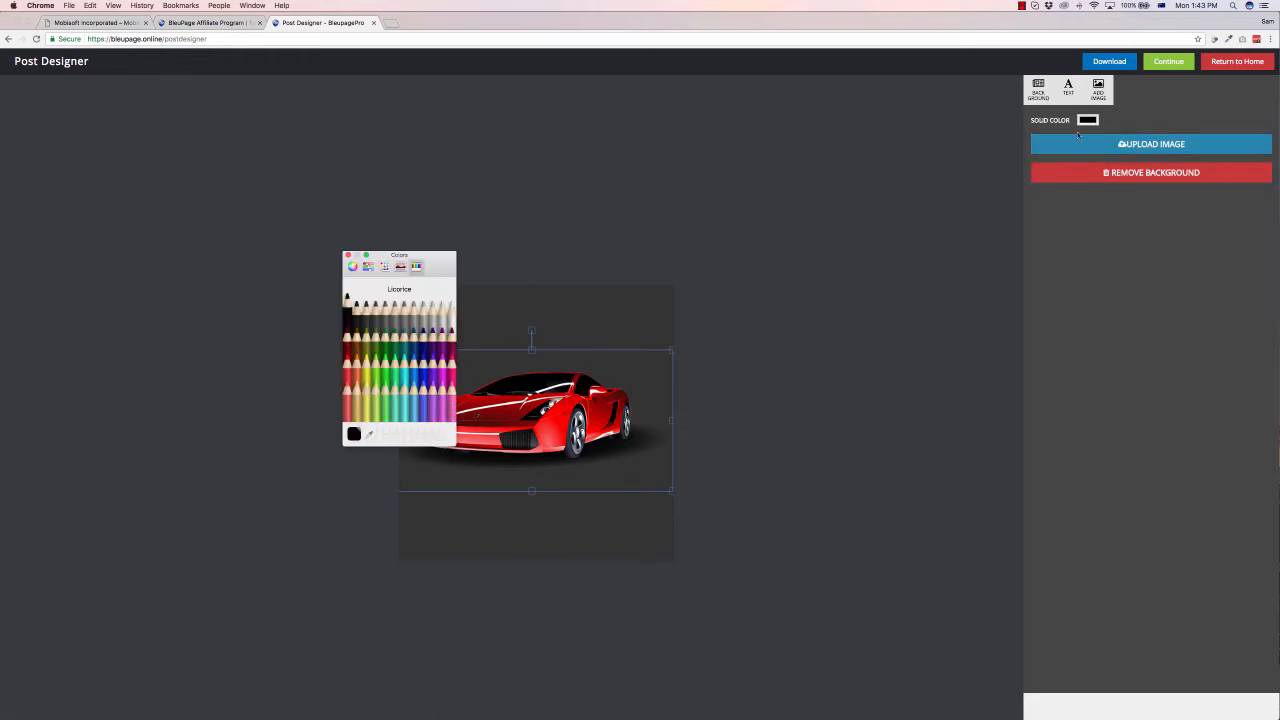
{"action": "left_click", "coordinate": [452, 314]}
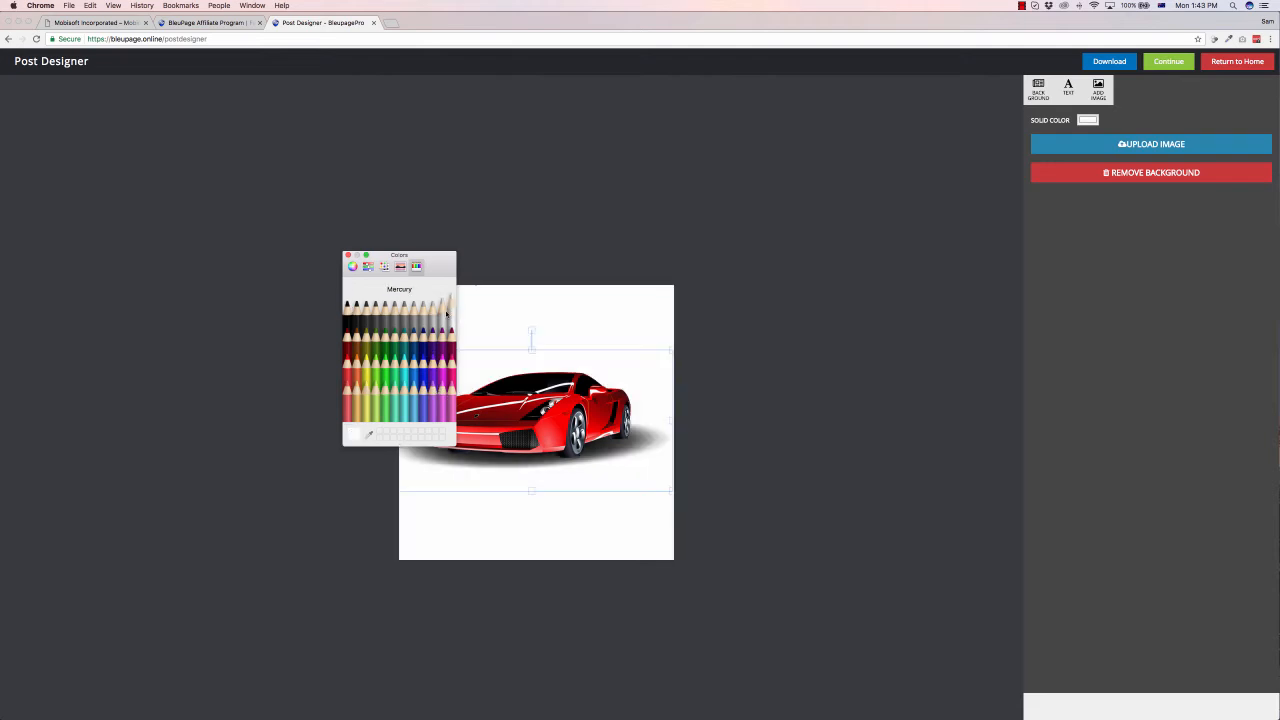
{"action": "left_click", "coordinate": [443, 314]}
{"action": "left_click", "coordinate": [415, 316]}
{"action": "left_click", "coordinate": [401, 306]}
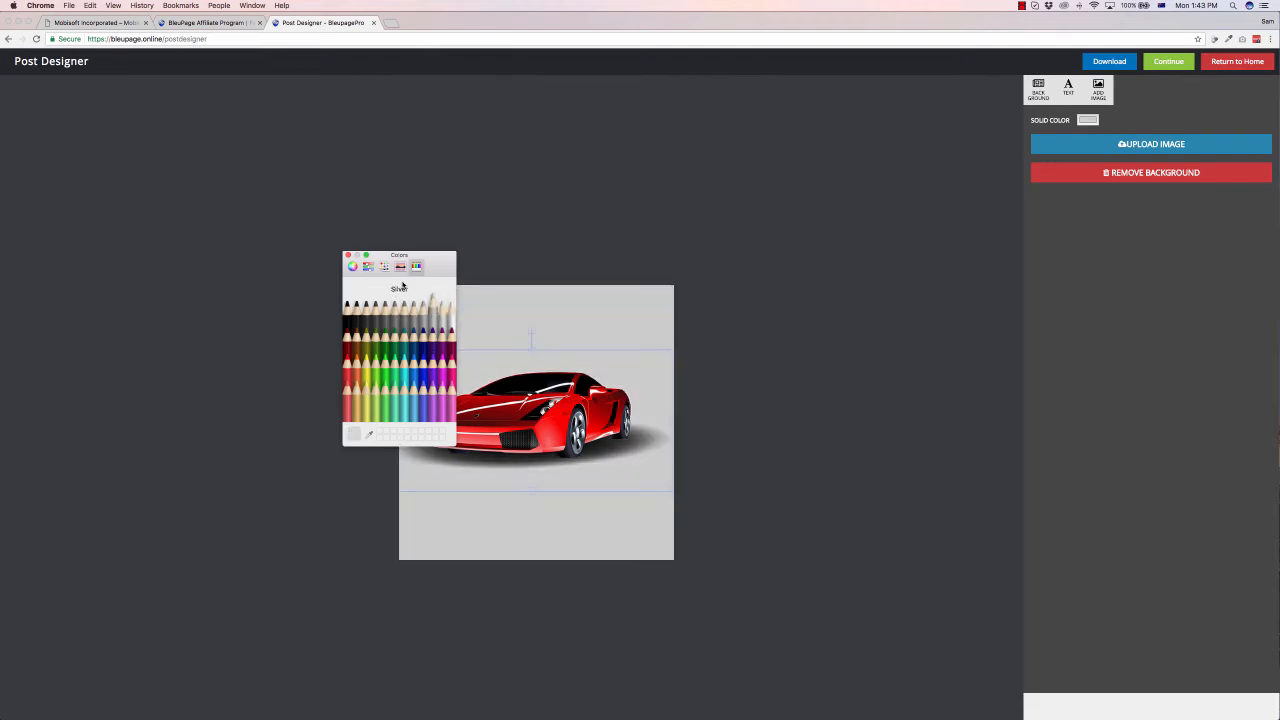
{"action": "left_click", "coordinate": [352, 266]}
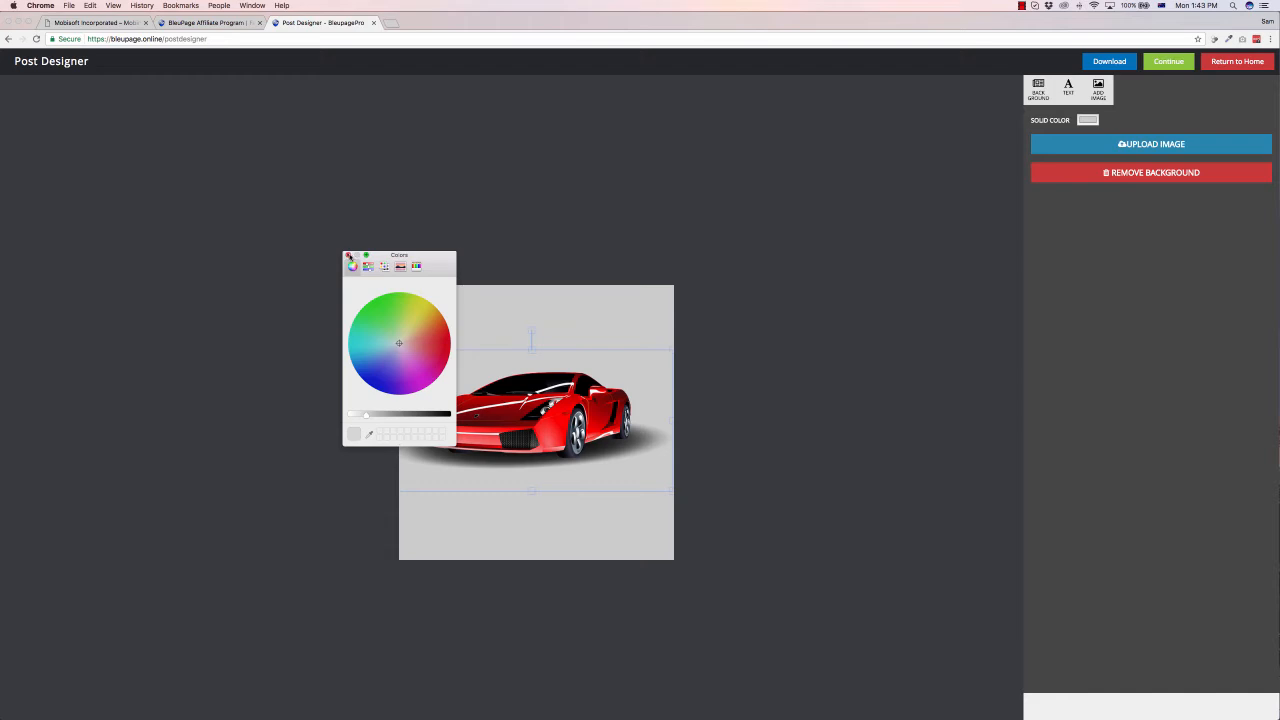
{"action": "left_click", "coordinate": [348, 256]}
Add a big text element and place it below the car.
{"action": "left_click", "coordinate": [1068, 89]}
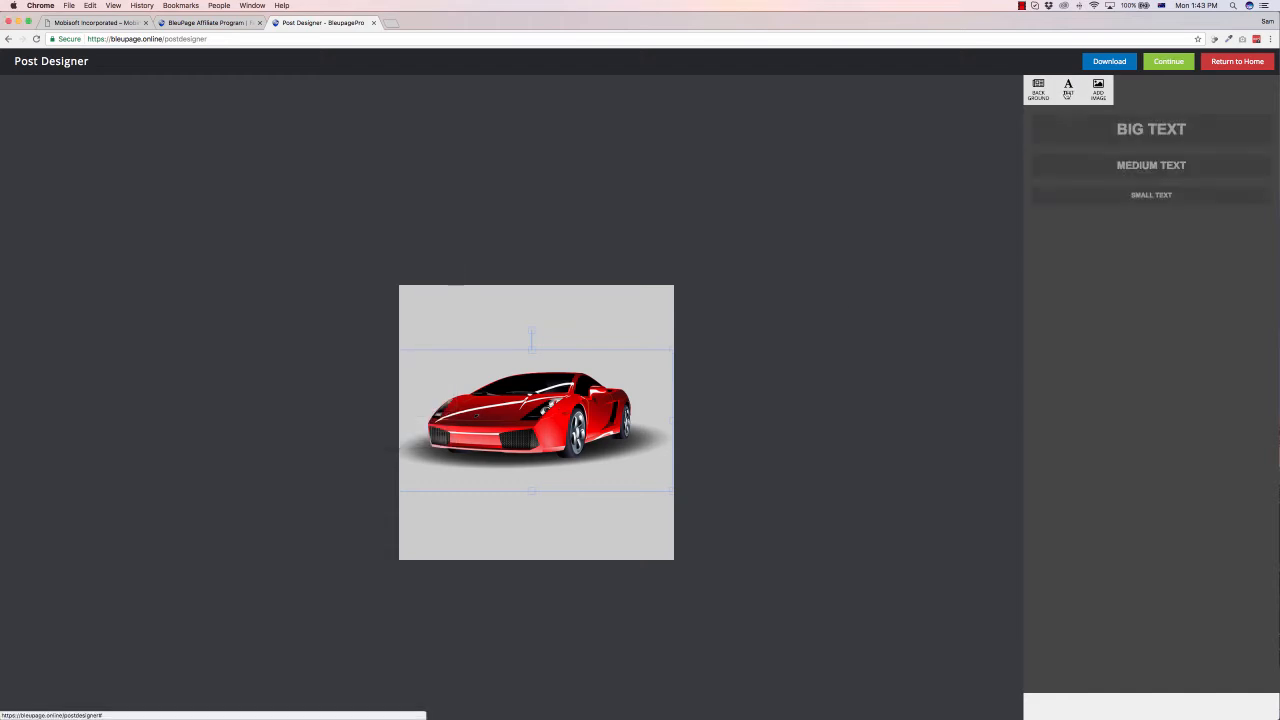
{"action": "left_click", "coordinate": [1121, 133]}
{"action": "left_click_drag", "start_coordinate": [448, 294], "coordinate": [532, 520]}
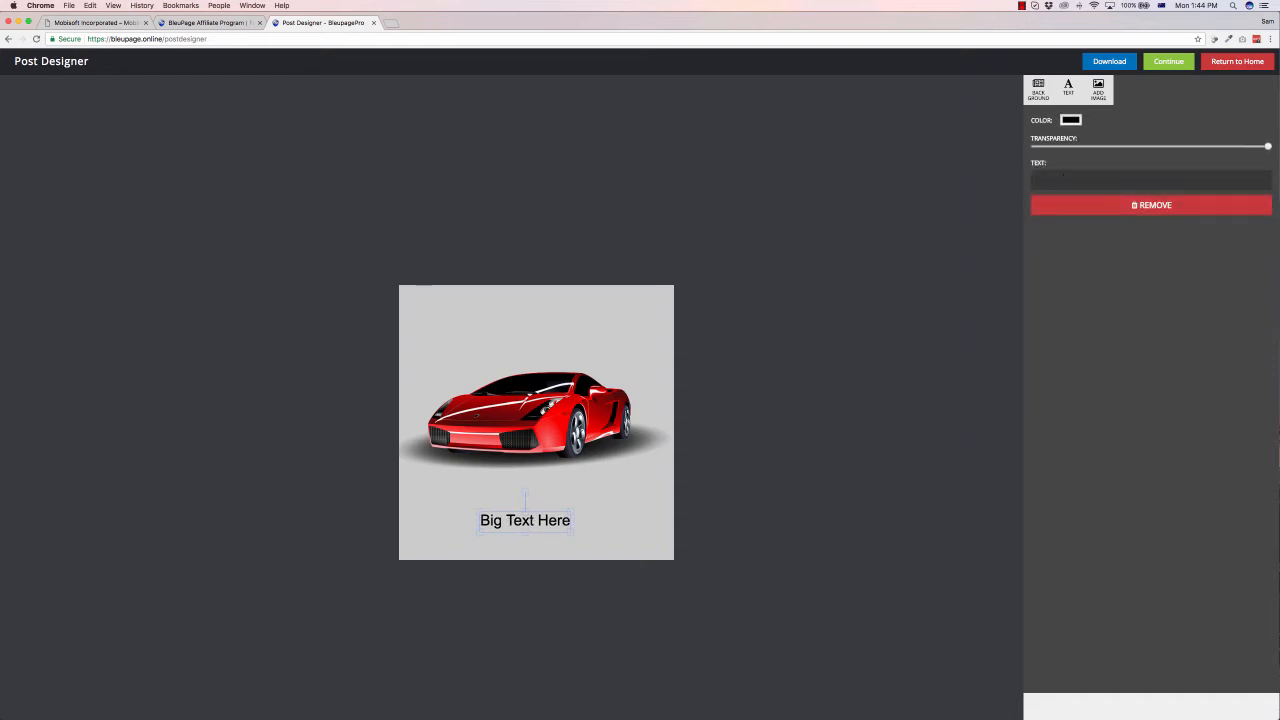
Change the text element's wording to "DEMO TEXT FOR VIDEO".
{"action": "left_click", "coordinate": [1062, 178]}
{"action": "type", "text": "DEMO TEXT FOR VIDEWO"}
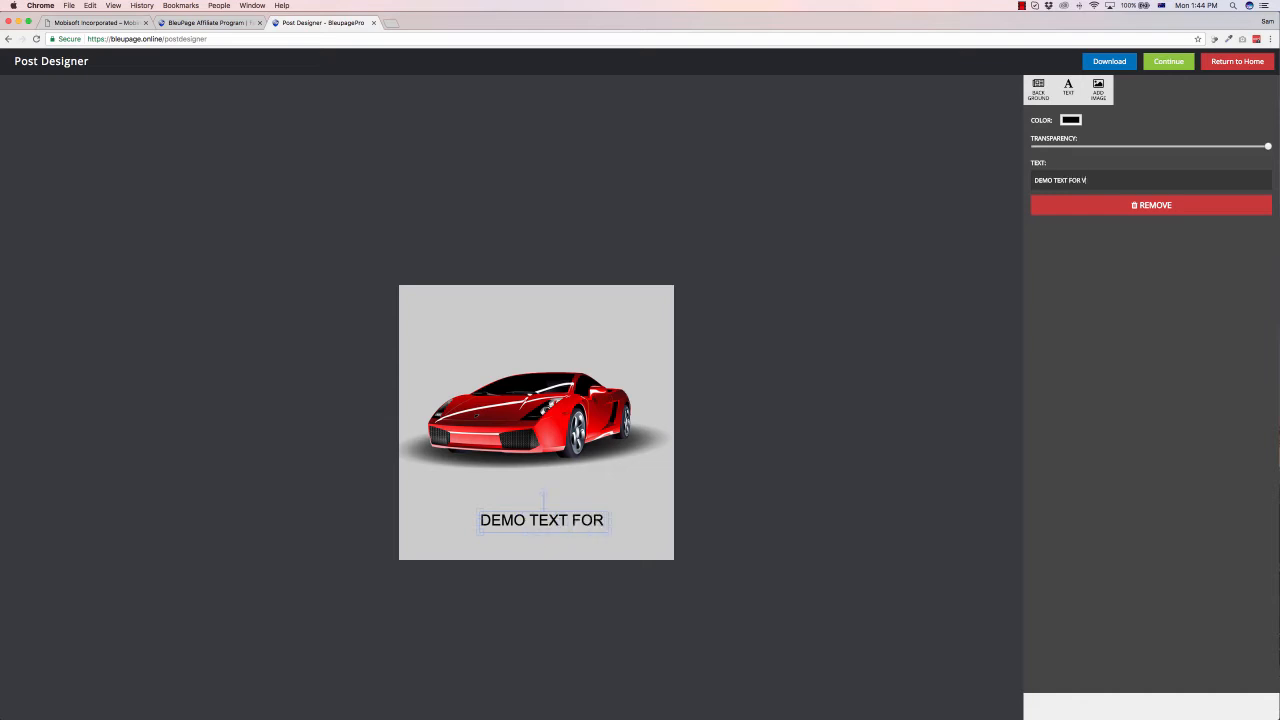
{"action": "key", "text": "BackSpace"}
{"action": "key", "text": "BackSpace"}
{"action": "type", "text": "o"}
{"action": "key", "text": "BackSpace"}
{"action": "type", "text": "O"}
Colour the text below the car Strawberry pink.
{"action": "left_click", "coordinate": [1070, 120]}
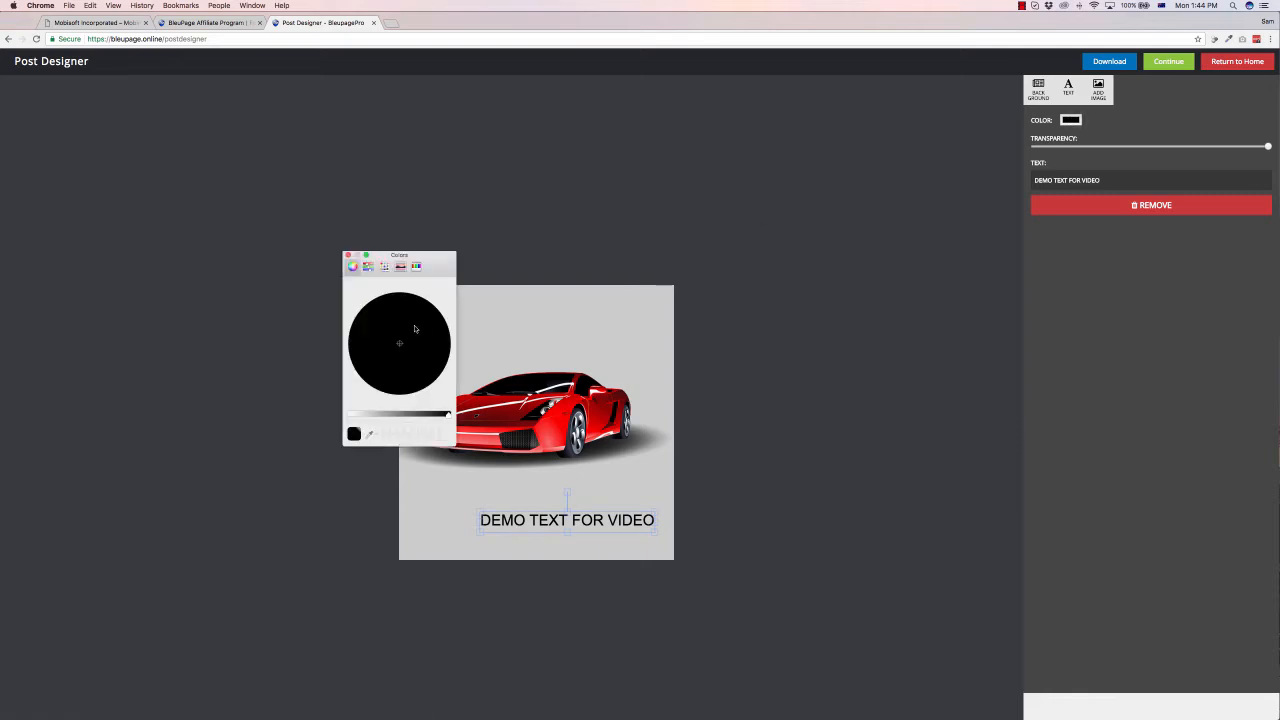
{"action": "left_click", "coordinate": [367, 266]}
{"action": "left_click", "coordinate": [353, 268]}
{"action": "mouse_move", "coordinate": [396, 343]}
{"action": "left_mouse_down"}
{"action": "mouse_move", "coordinate": [352, 329]}
{"action": "mouse_move", "coordinate": [395, 345]}
{"action": "mouse_move", "coordinate": [394, 358]}
{"action": "left_mouse_up"}
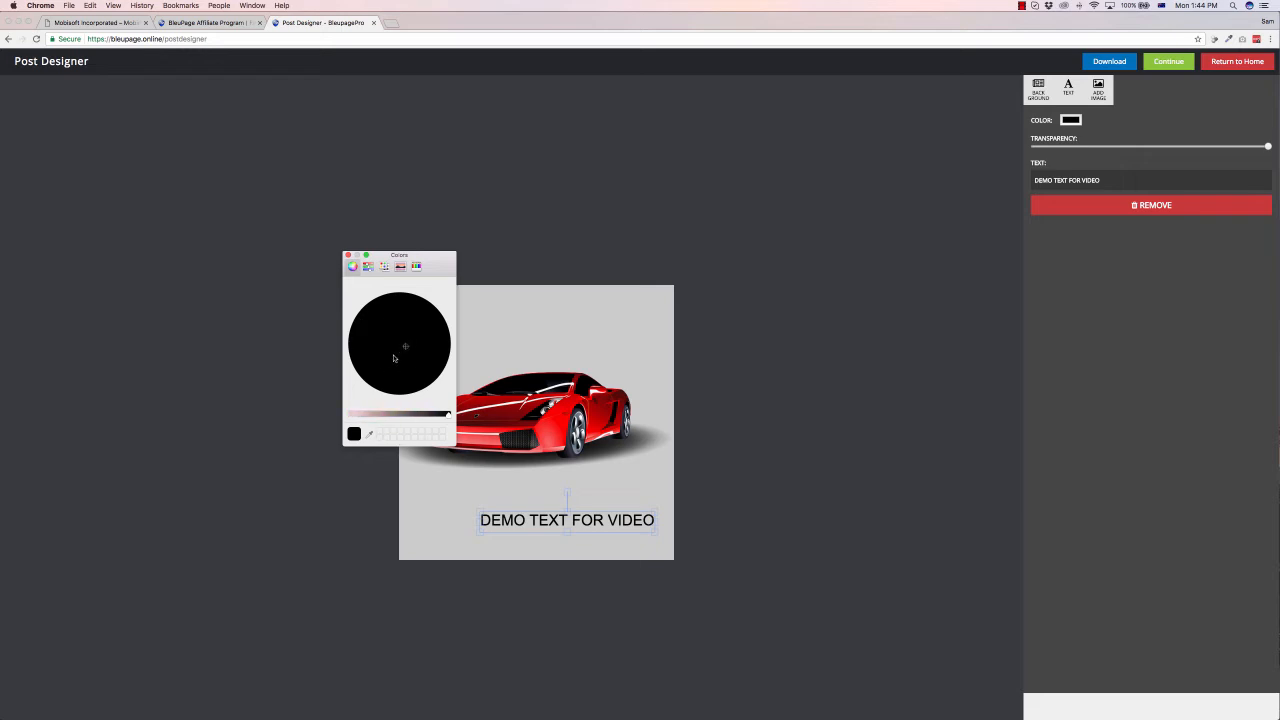
{"action": "left_click", "coordinate": [415, 266]}
{"action": "left_click", "coordinate": [448, 364]}
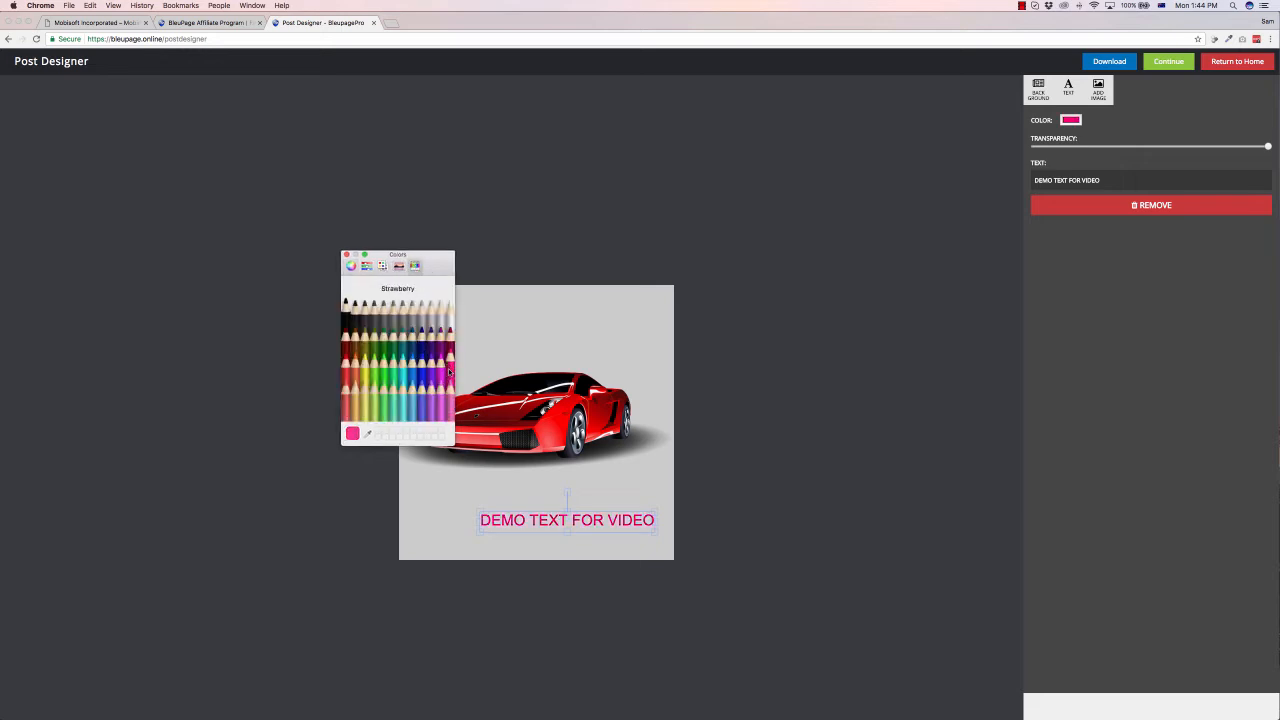
{"action": "left_click", "coordinate": [608, 522]}
{"action": "left_click", "coordinate": [345, 255]}
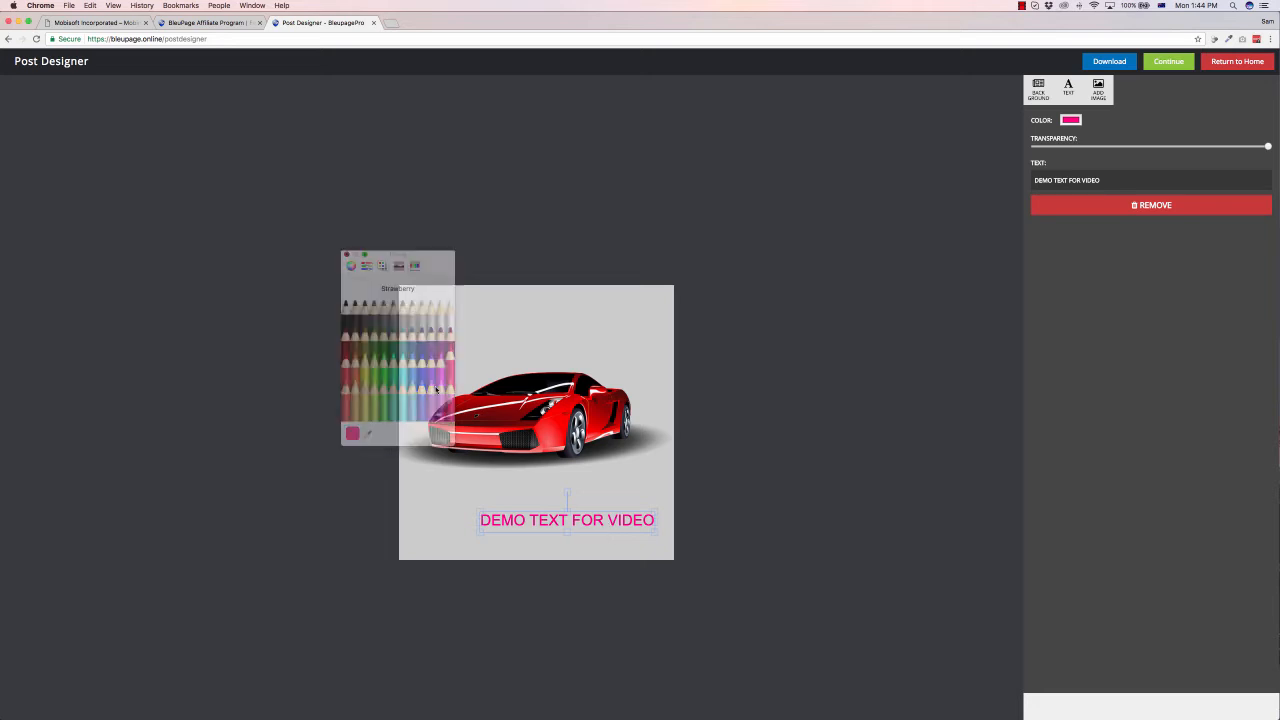
Enlarge the text to nearly the canvas width beneath the car, and try its transparency before restoring full opacity.
{"action": "mouse_move", "coordinate": [594, 525]}
{"action": "left_mouse_down"}
{"action": "mouse_move", "coordinate": [565, 527]}
{"action": "mouse_move", "coordinate": [662, 476]}
{"action": "mouse_move", "coordinate": [596, 508]}
{"action": "left_mouse_up"}
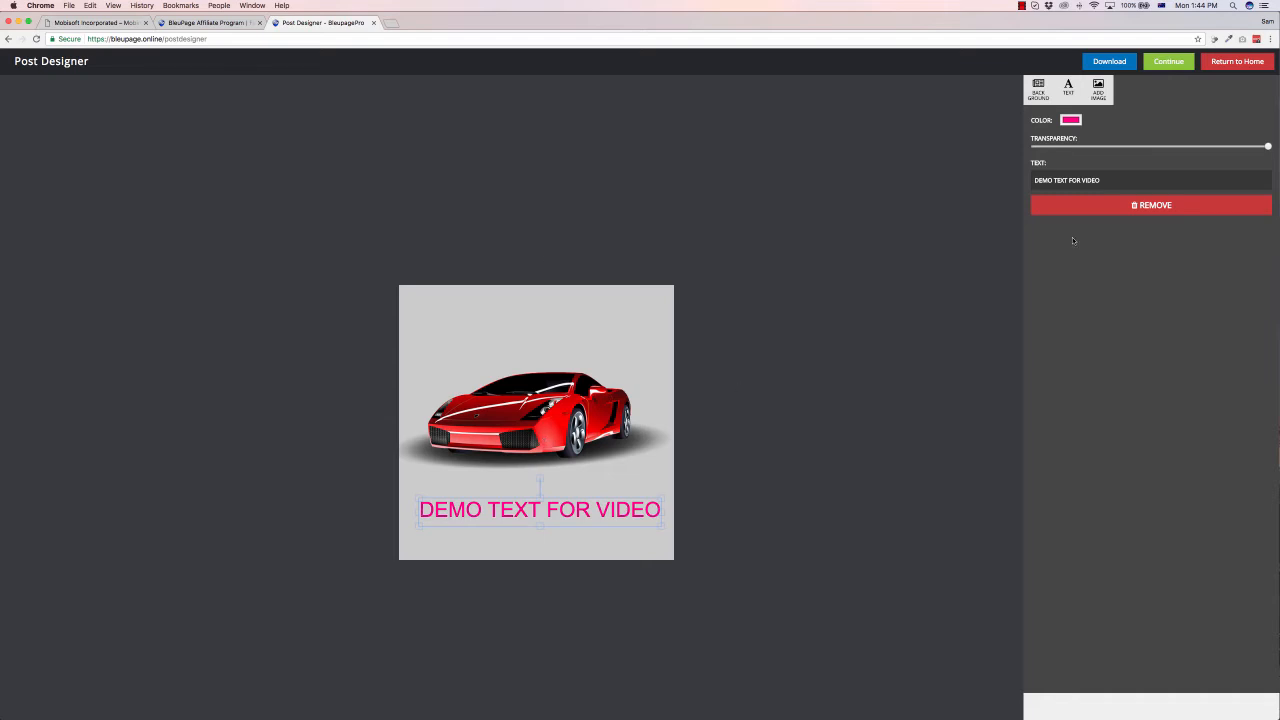
{"action": "left_click_drag", "start_coordinate": [1268, 147], "coordinate": [1152, 151]}
{"action": "left_click_drag", "start_coordinate": [1233, 155], "coordinate": [1268, 148]}
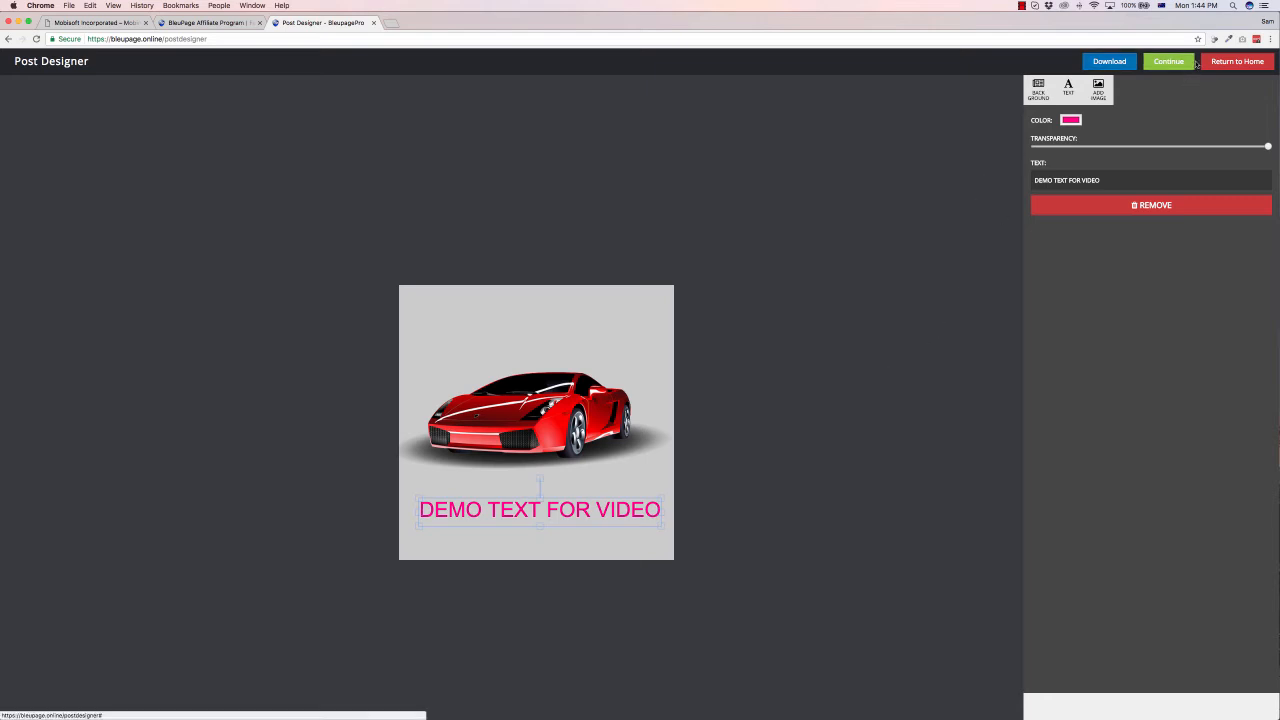
Continue to the posting settings, select the Facebook account as the target and review the other available accounts.
{"action": "left_click", "coordinate": [1168, 61]}
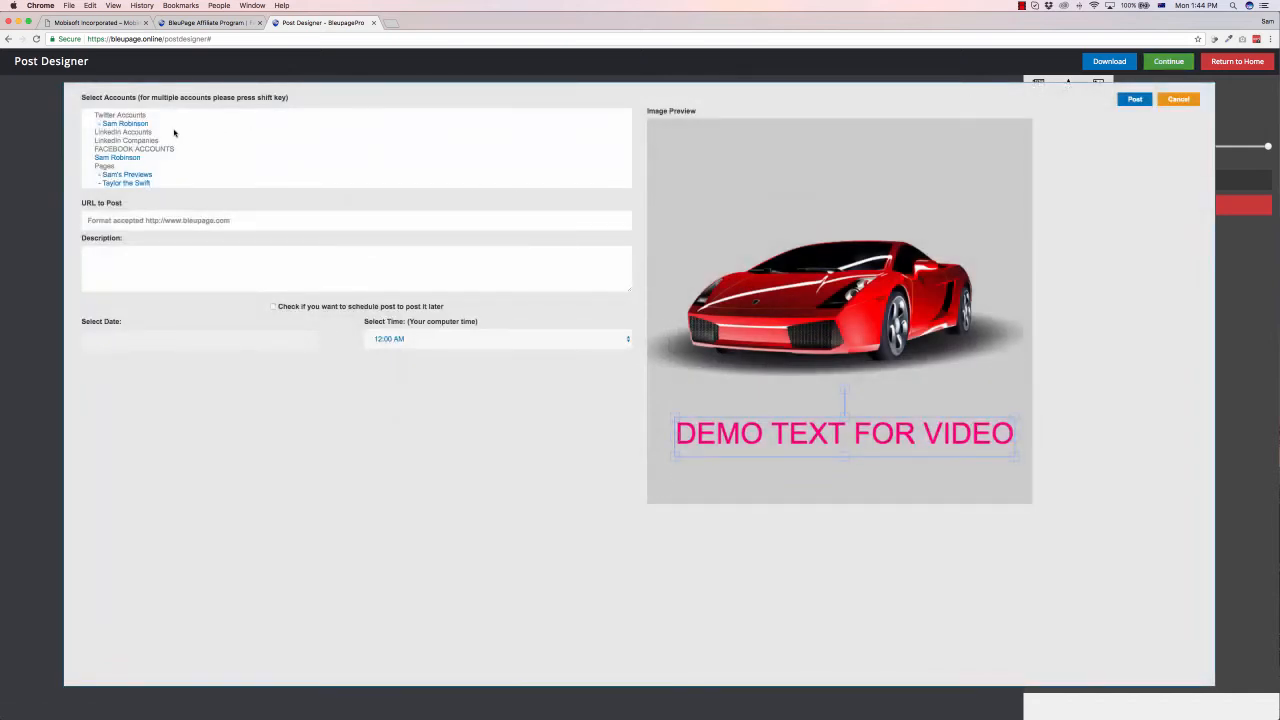
{"action": "scroll", "coordinate": [165, 133], "scroll_direction": "down", "scroll_amount": 4}
{"action": "scroll", "coordinate": [150, 135], "scroll_direction": "up", "scroll_amount": 4}
{"action": "left_click", "coordinate": [145, 124]}
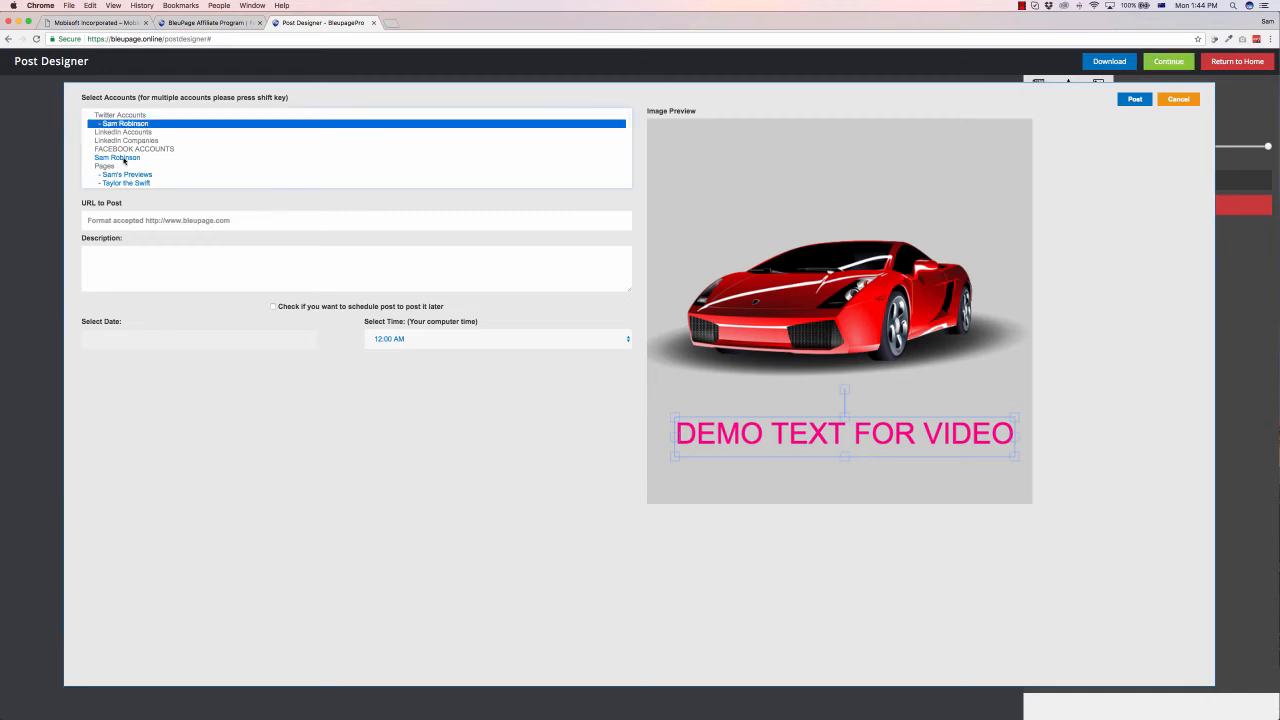
{"action": "left_click", "coordinate": [128, 159]}
{"action": "scroll", "coordinate": [150, 158], "scroll_direction": "down", "scroll_amount": 2}
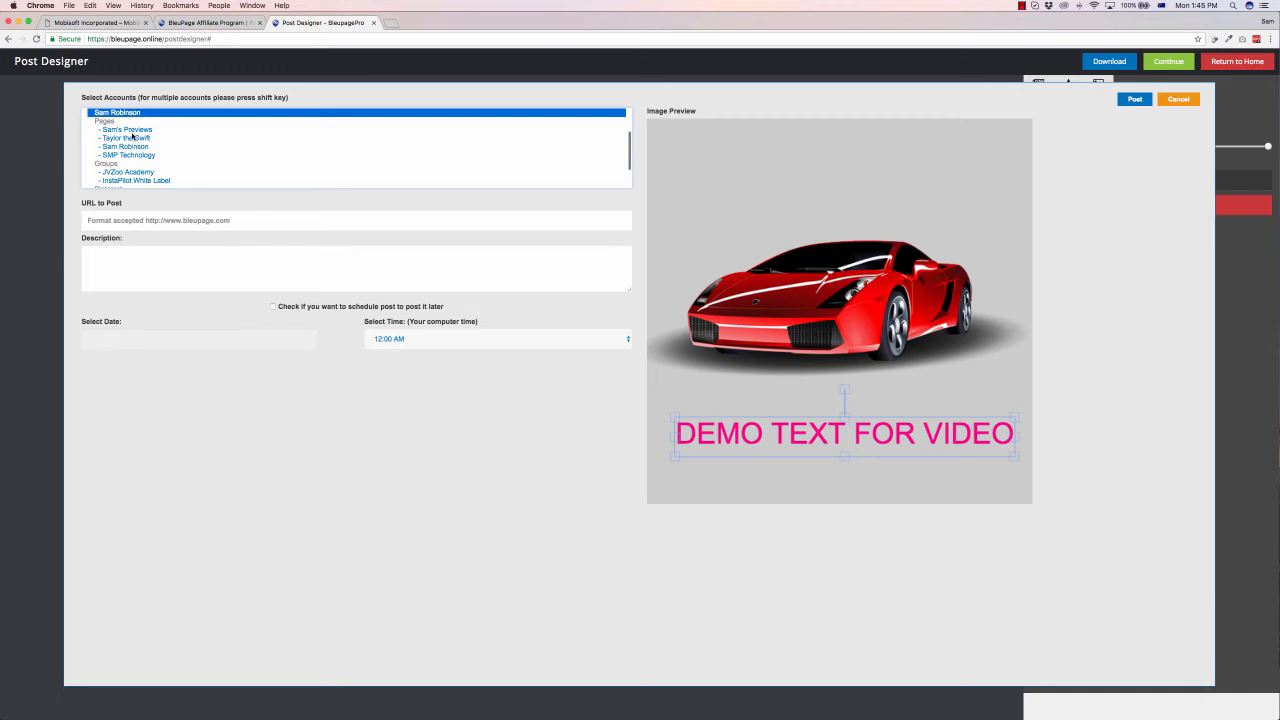
{"action": "scroll", "coordinate": [135, 156], "scroll_direction": "down", "scroll_amount": 3}
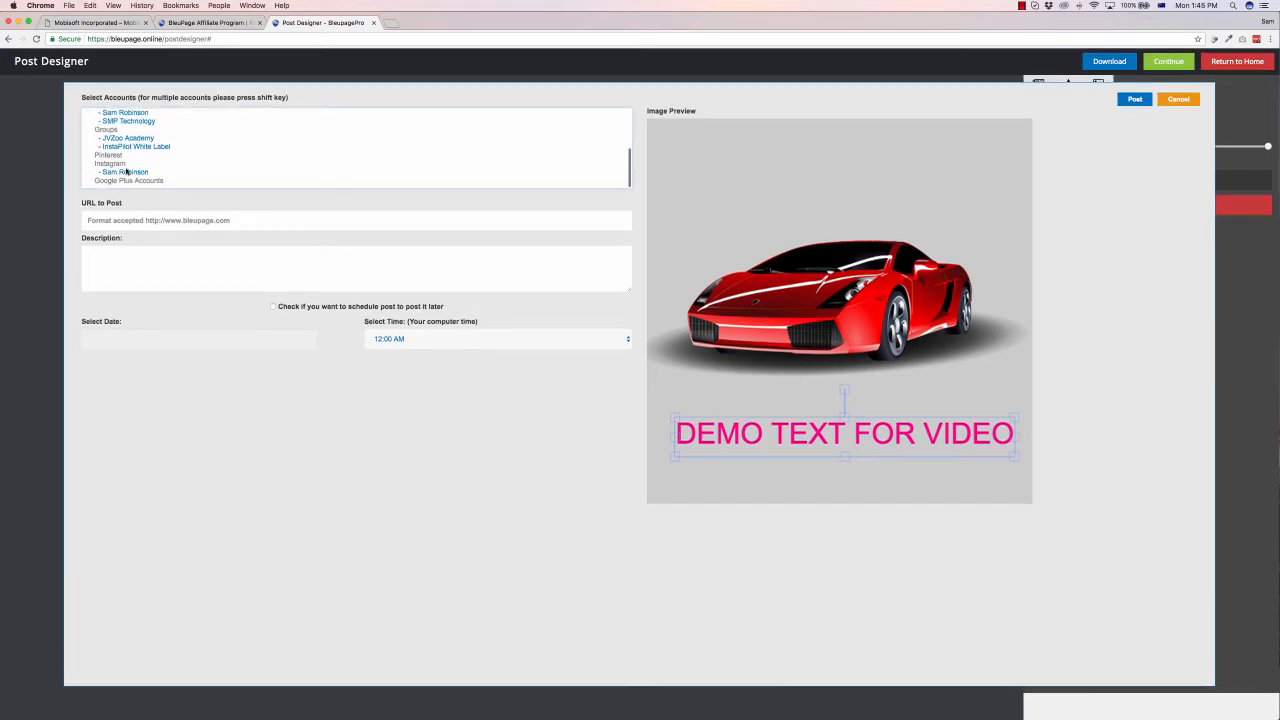
Leave the post's URL empty and enter "Demo text" as its description.
{"action": "left_click", "coordinate": [183, 219]}
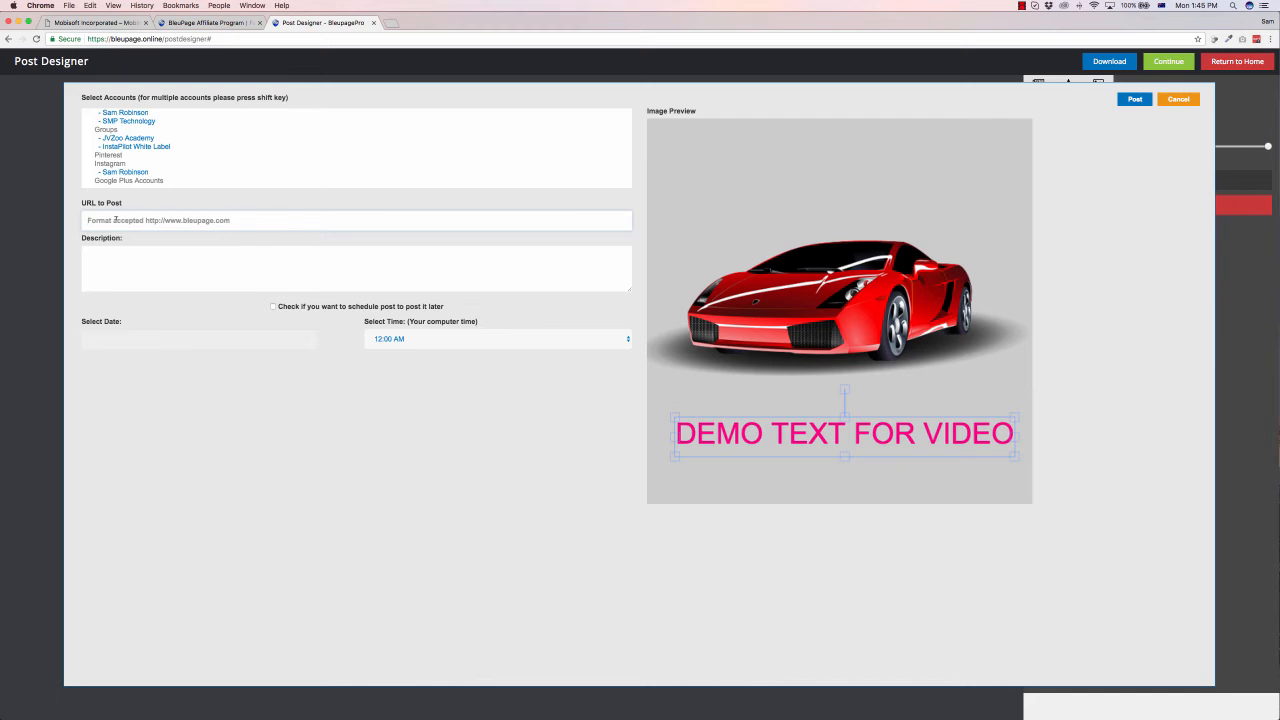
{"action": "left_click", "coordinate": [339, 222]}
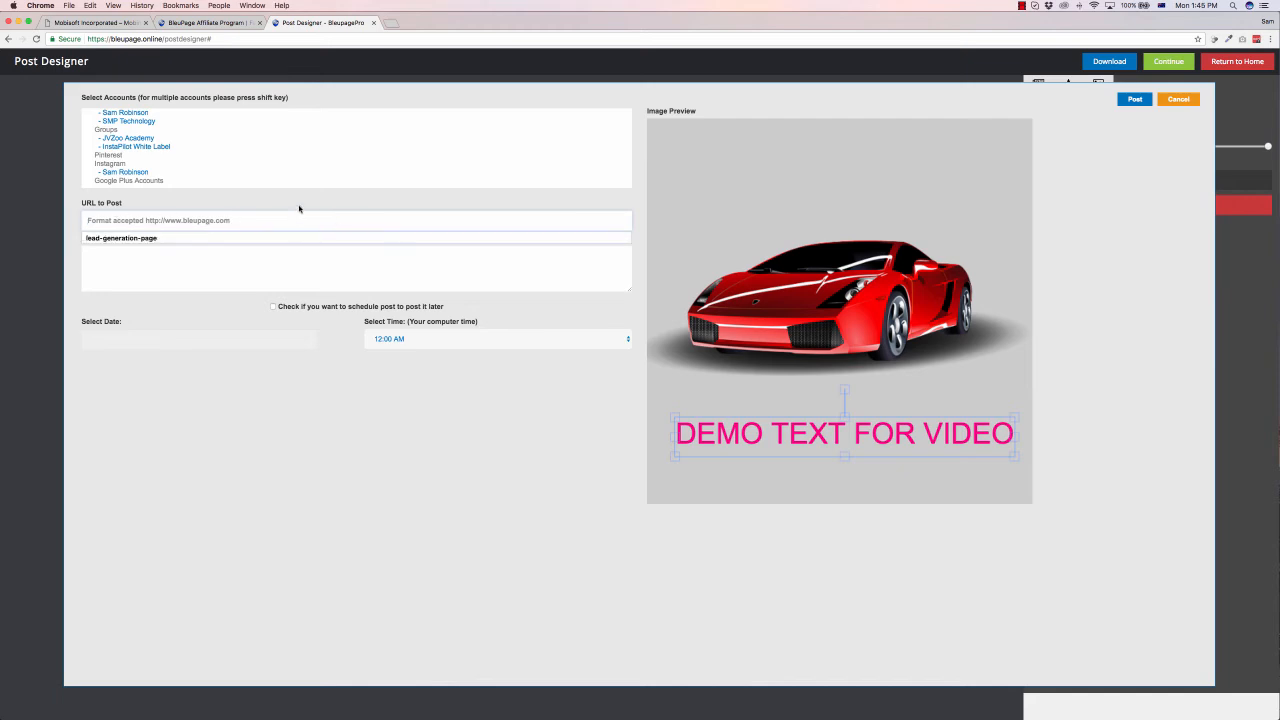
{"action": "left_click", "coordinate": [299, 209]}
{"action": "left_click", "coordinate": [250, 264]}
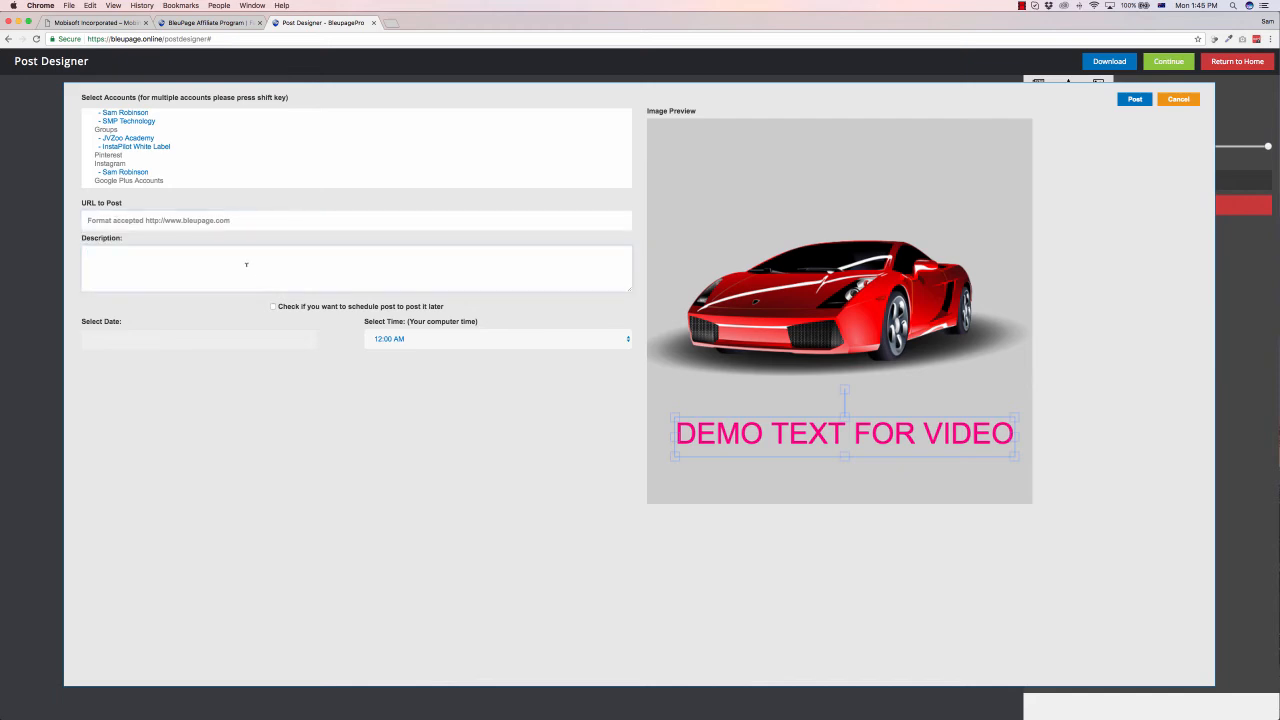
{"action": "type", "text": "Demo text"}
Enable scheduling the post for later and view the date and time choices without changing them.
{"action": "left_click", "coordinate": [274, 307]}
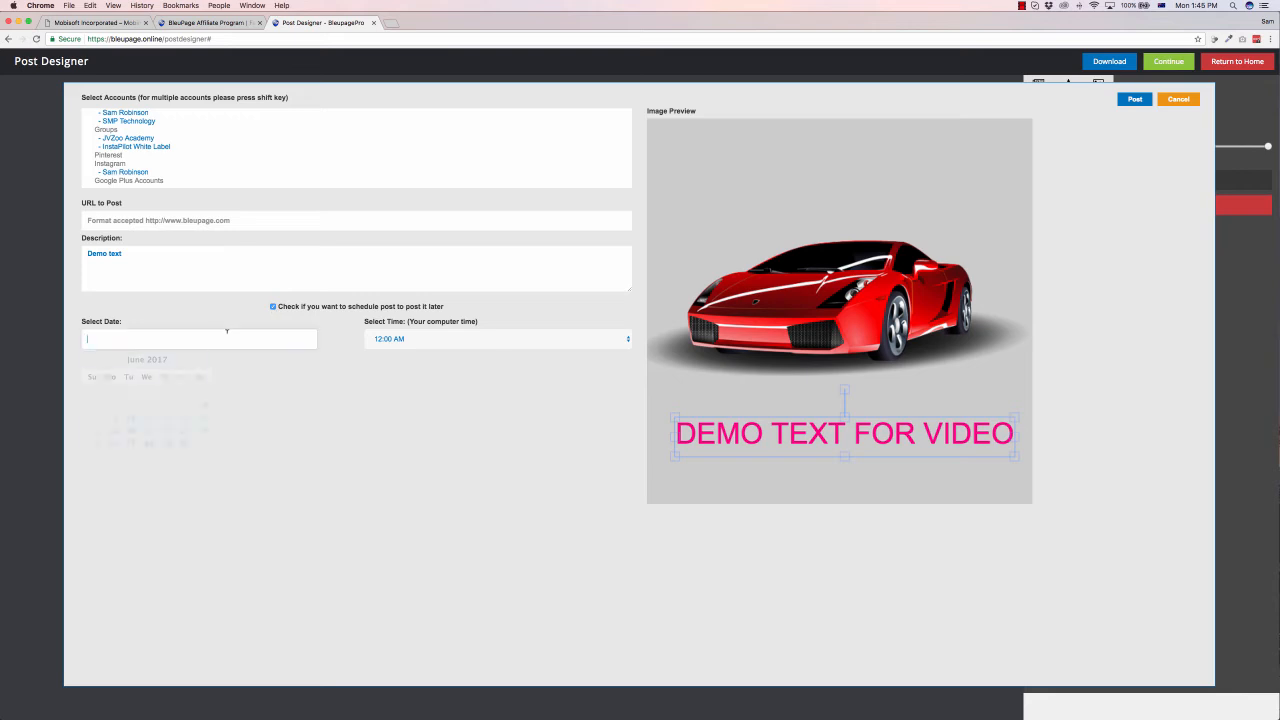
{"action": "left_click", "coordinate": [140, 340]}
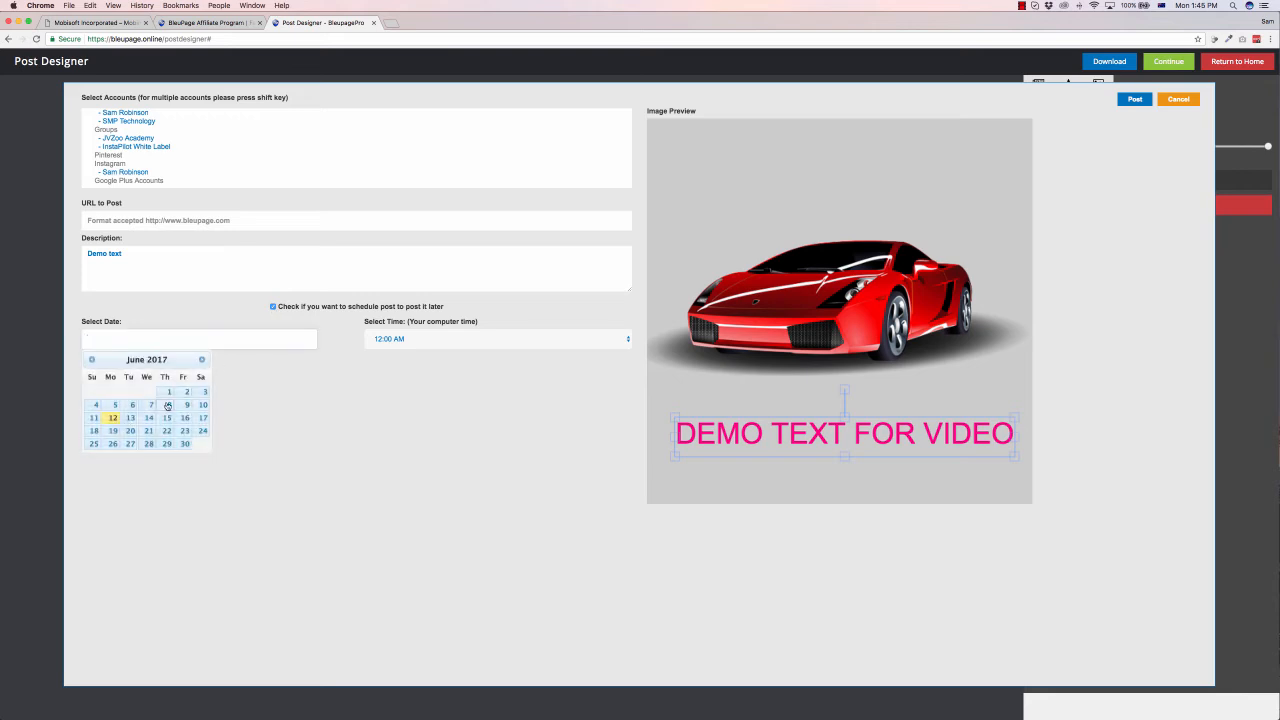
{"action": "left_click", "coordinate": [420, 340]}
{"action": "left_click", "coordinate": [343, 372]}
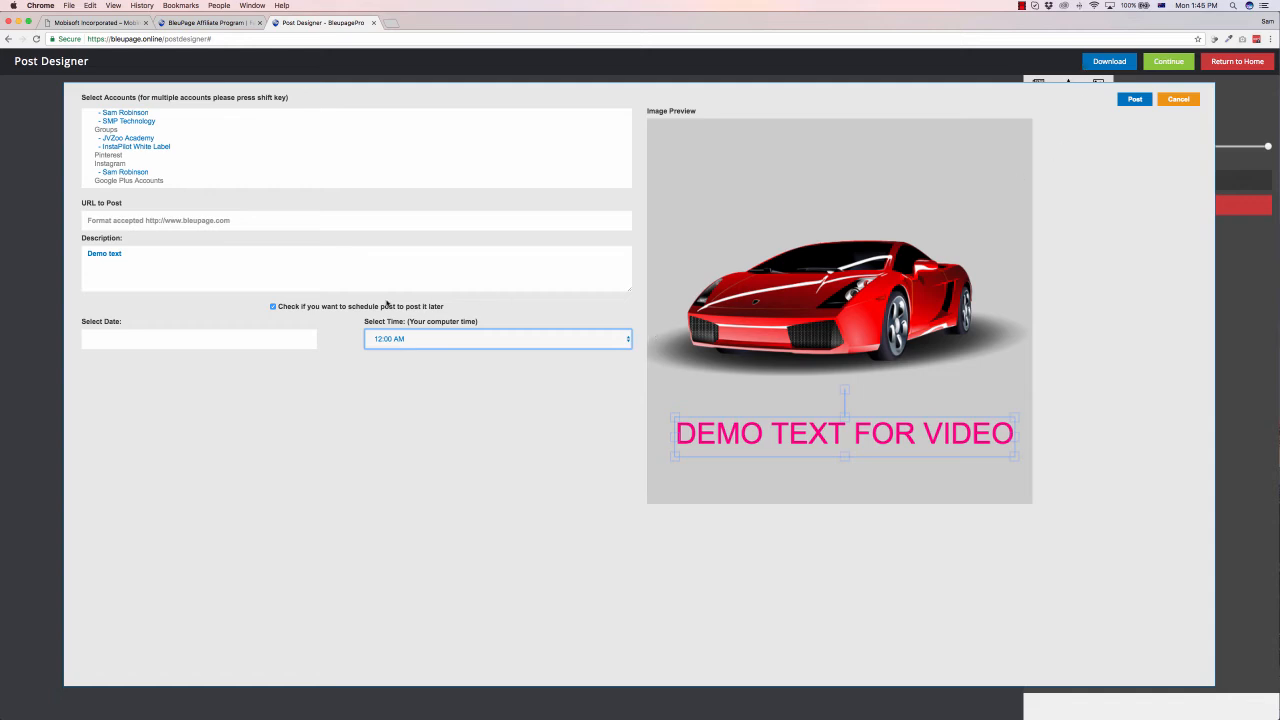
Turn off scheduling for the post, cancel posting it, and leave Post Designer for the home page.
{"action": "left_click", "coordinate": [272, 307]}
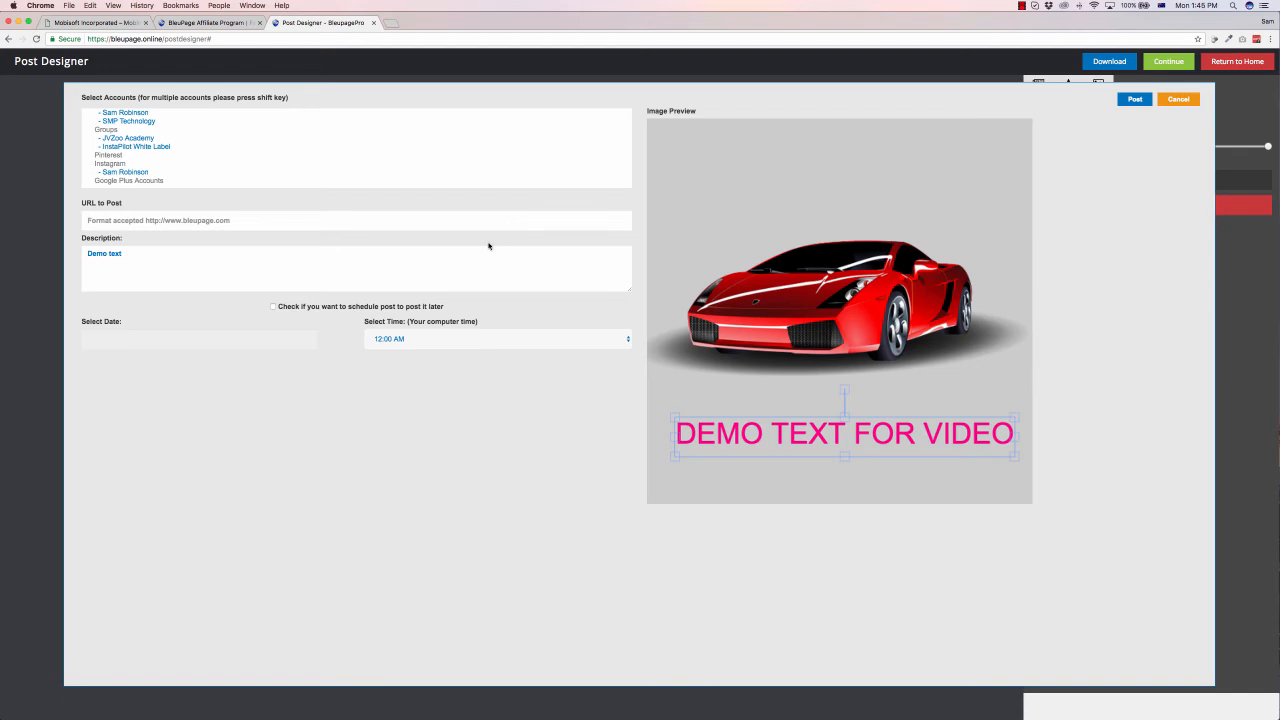
{"action": "left_click", "coordinate": [1180, 104]}
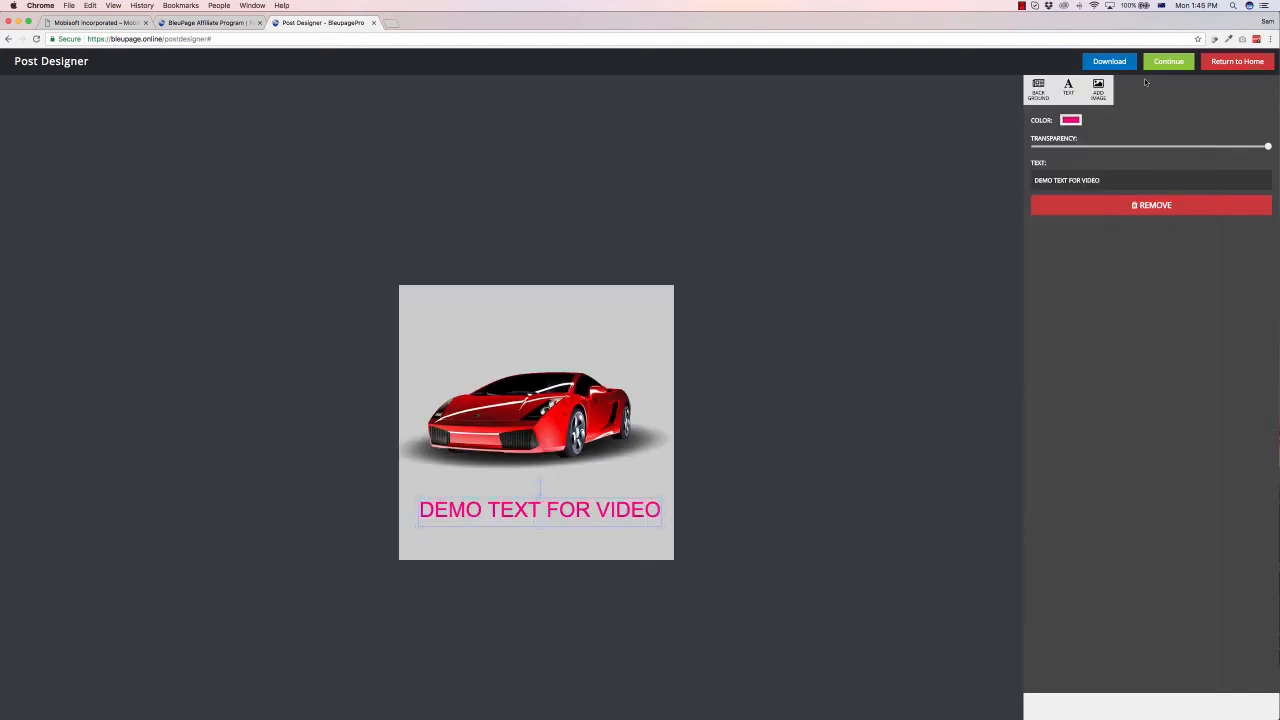
{"action": "left_click", "coordinate": [1216, 63]}
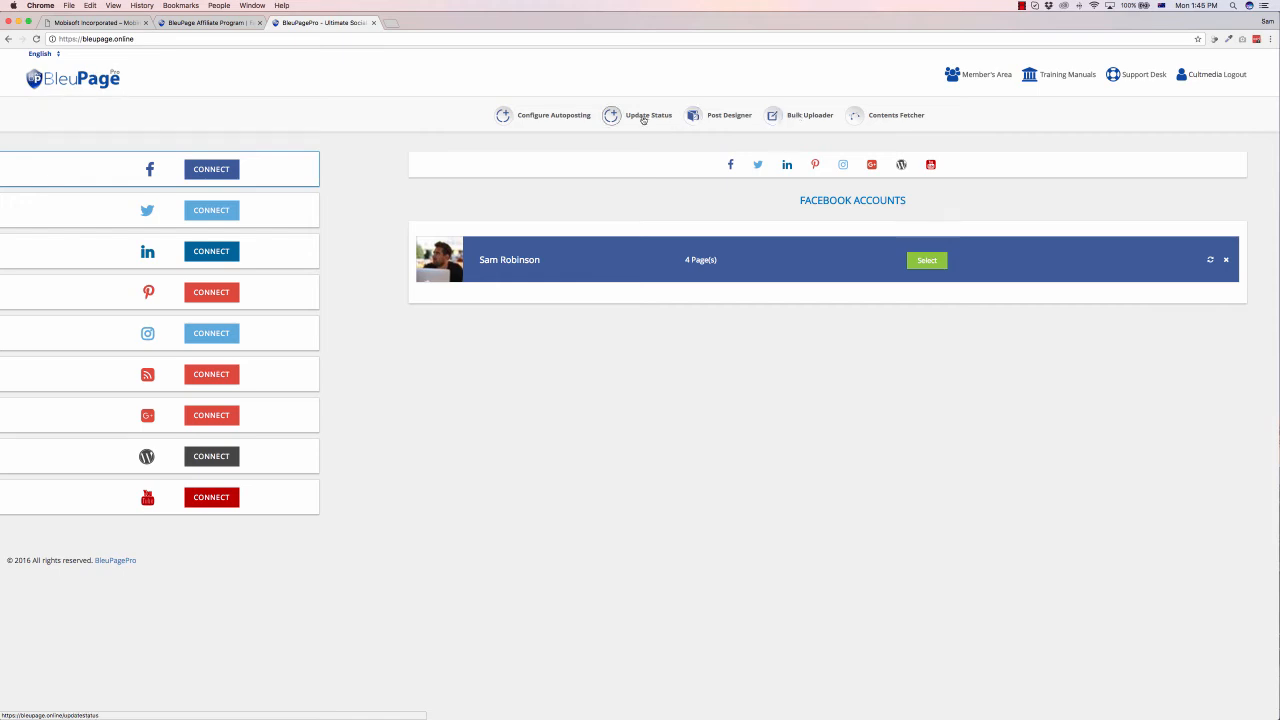
Examine the Contents Fetcher's feed URL entry and its queue creation form, then return to the home page.
{"action": "left_click", "coordinate": [879, 117]}
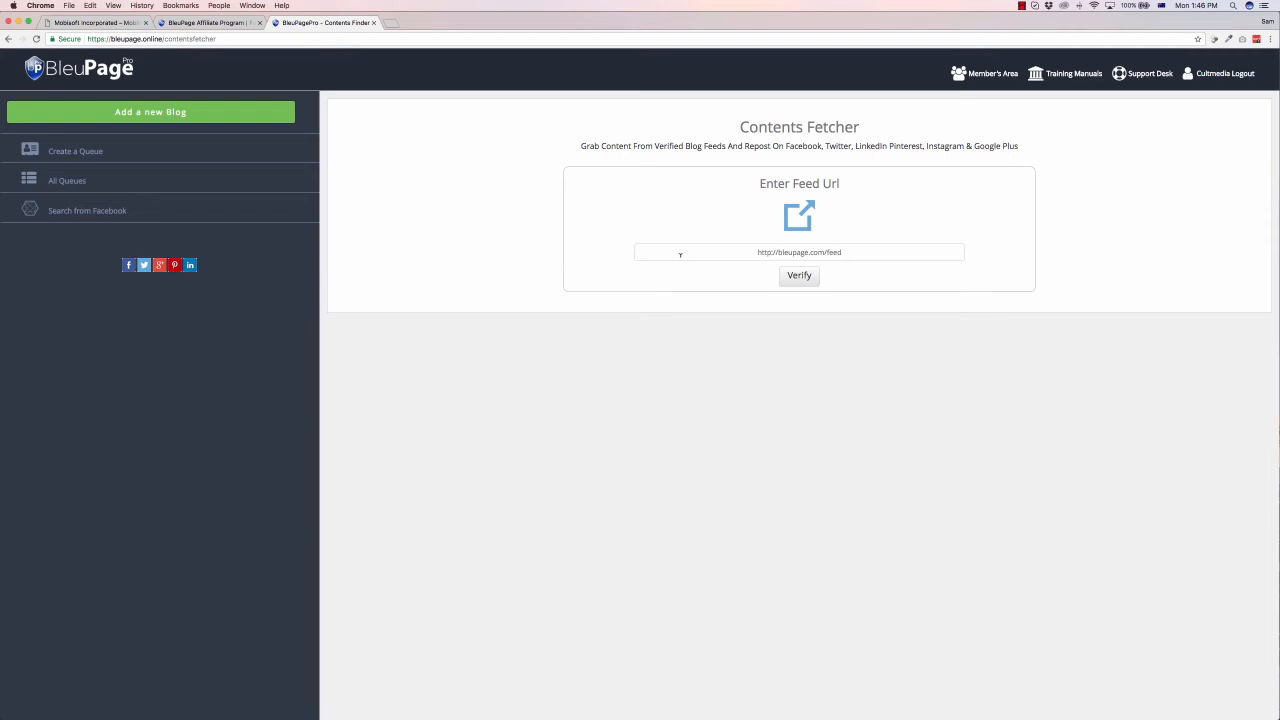
{"action": "left_click", "coordinate": [738, 251]}
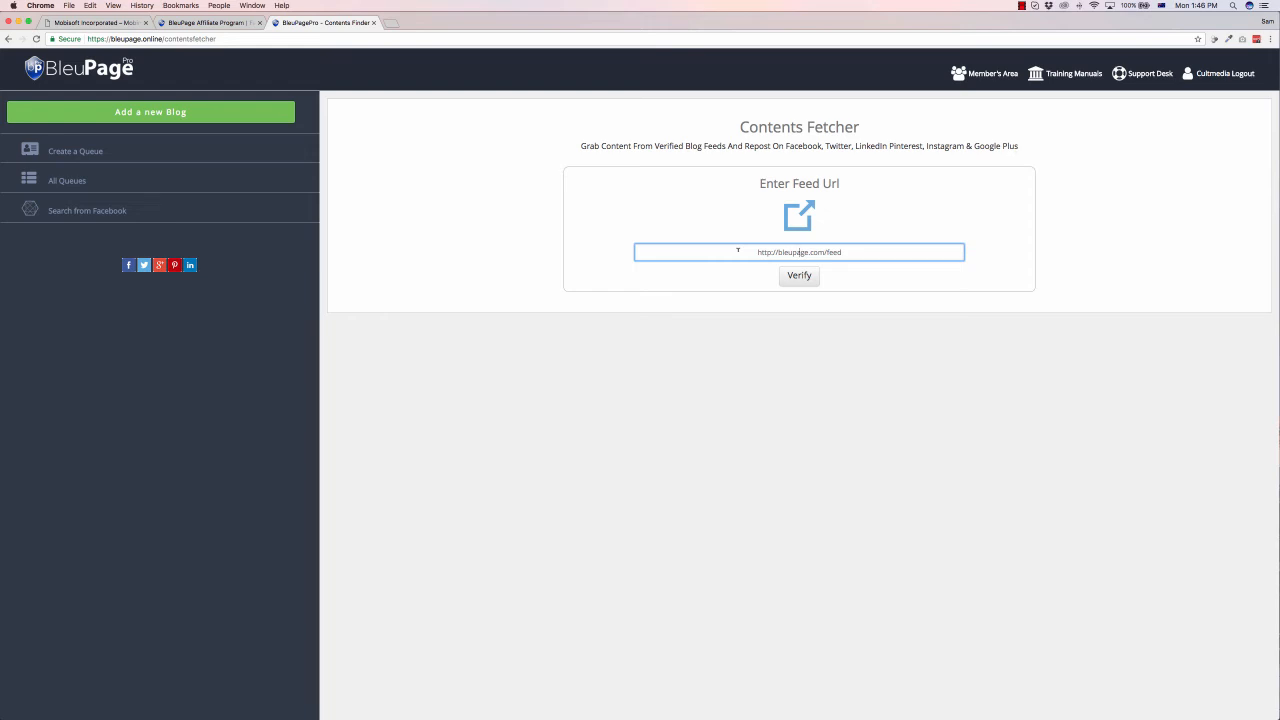
{"action": "left_click", "coordinate": [67, 151]}
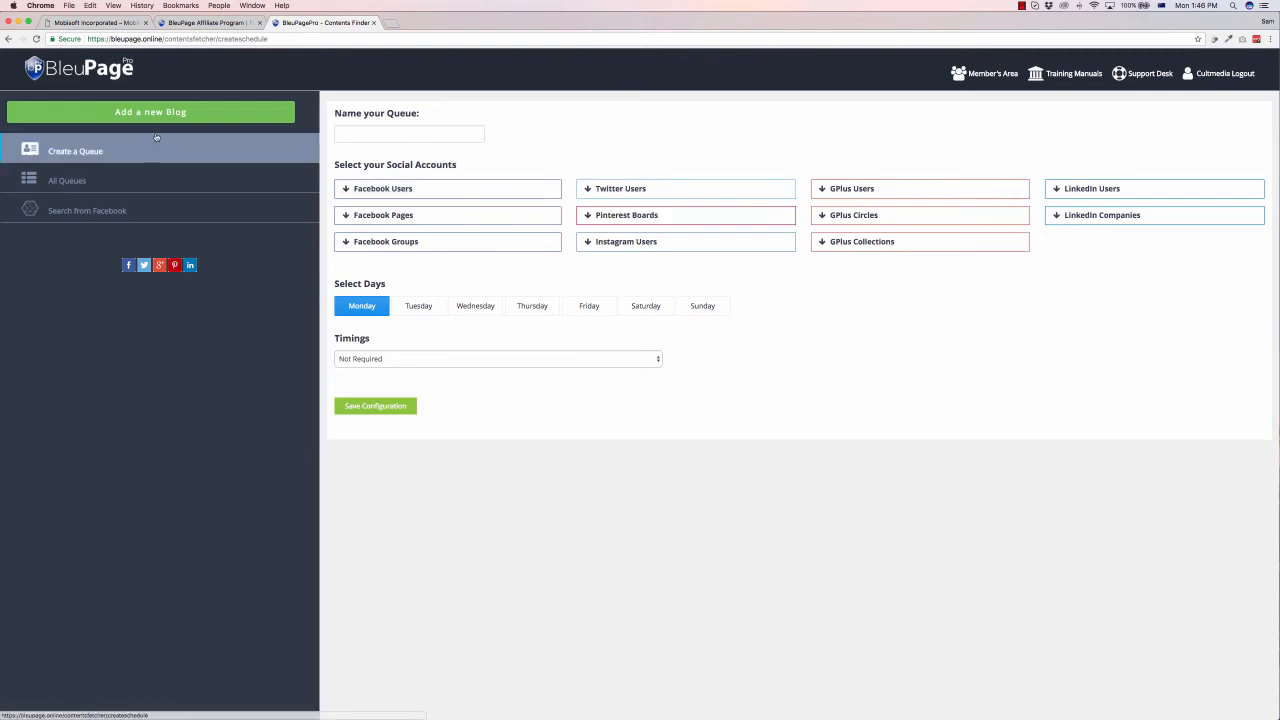
{"action": "left_click", "coordinate": [126, 74]}
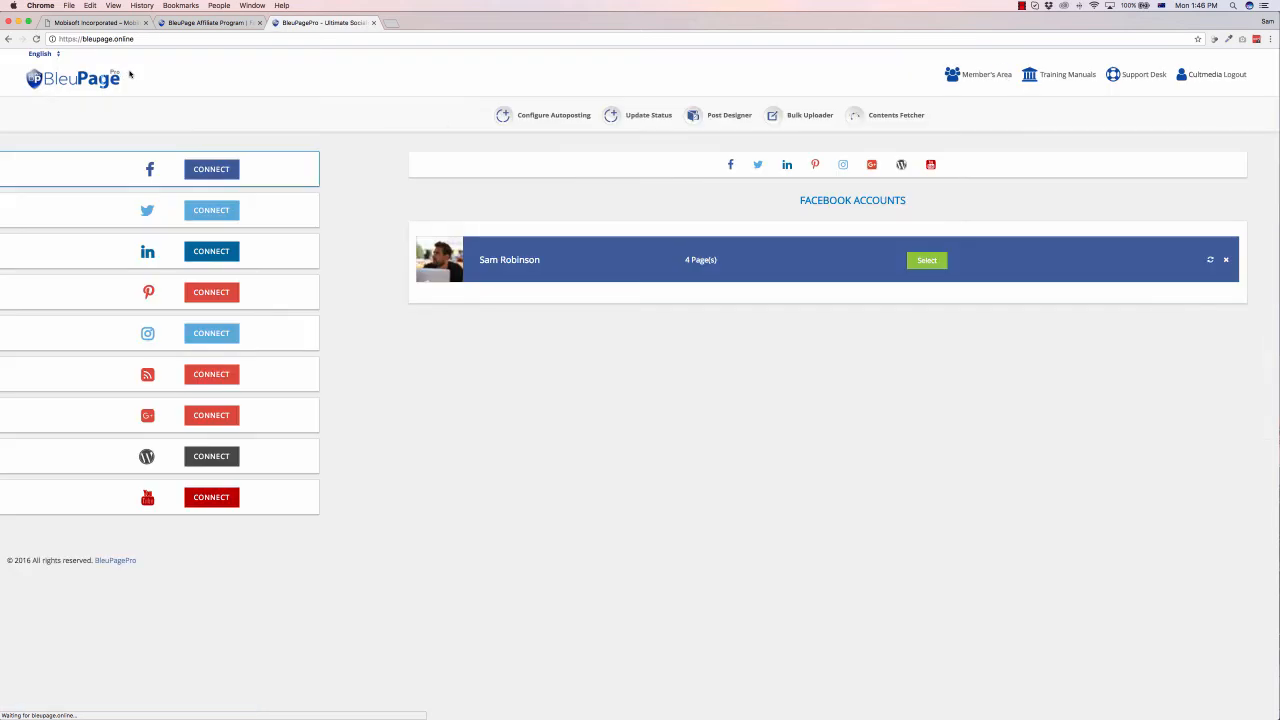
Examine the autoposting configuration, including the Facebook users, Facebook pages and posting time choices, and return home without submitting.
{"action": "left_click", "coordinate": [508, 117]}
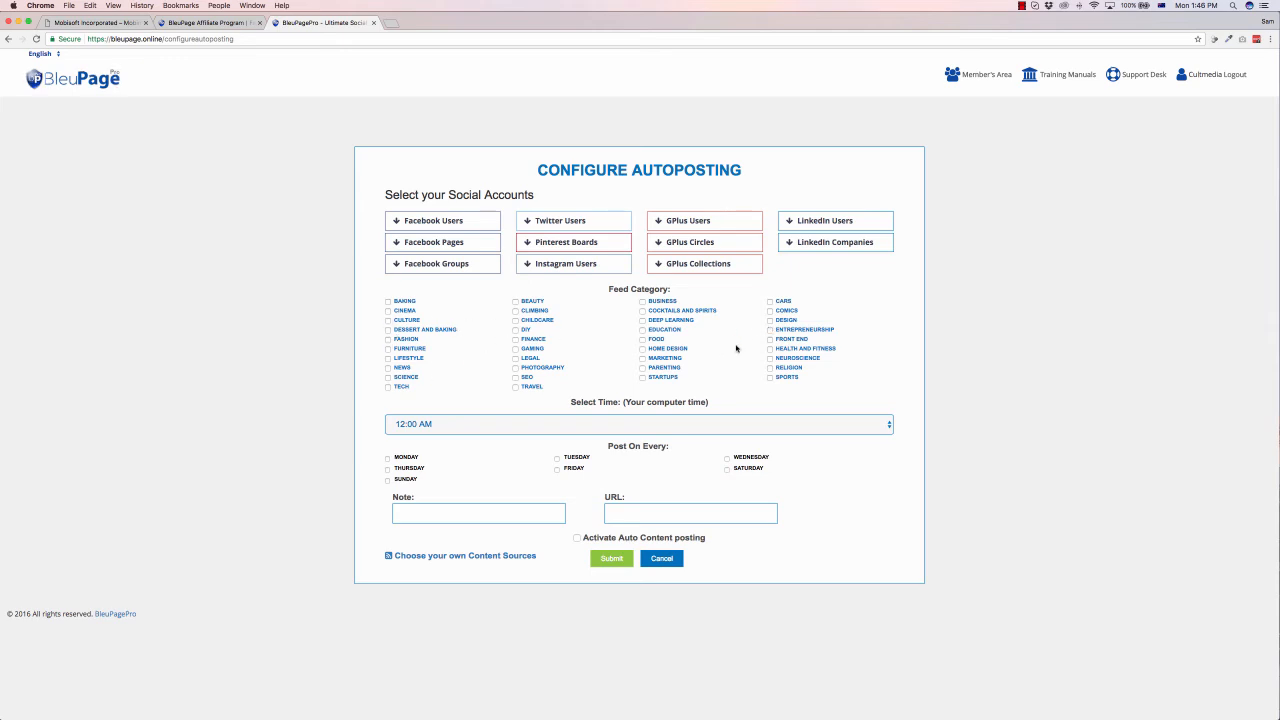
{"action": "left_click", "coordinate": [395, 222]}
{"action": "left_click", "coordinate": [395, 272]}
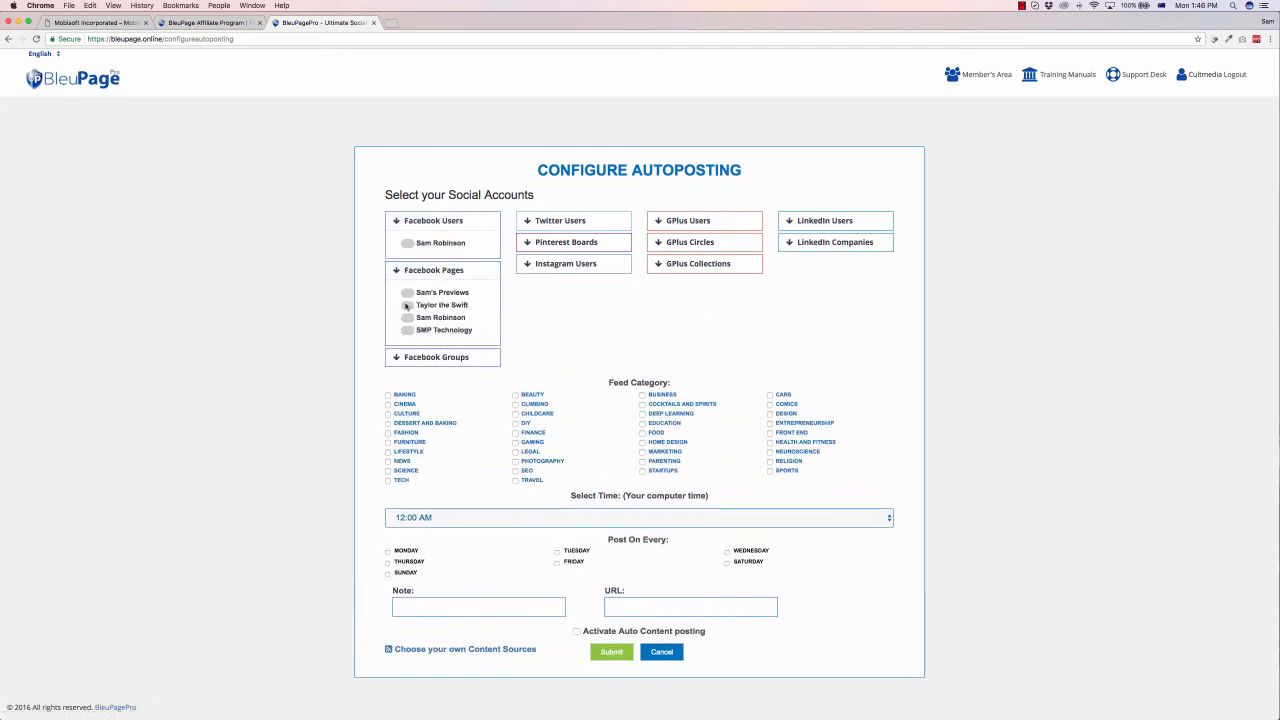
{"action": "left_click", "coordinate": [551, 518]}
{"action": "left_click", "coordinate": [336, 543]}
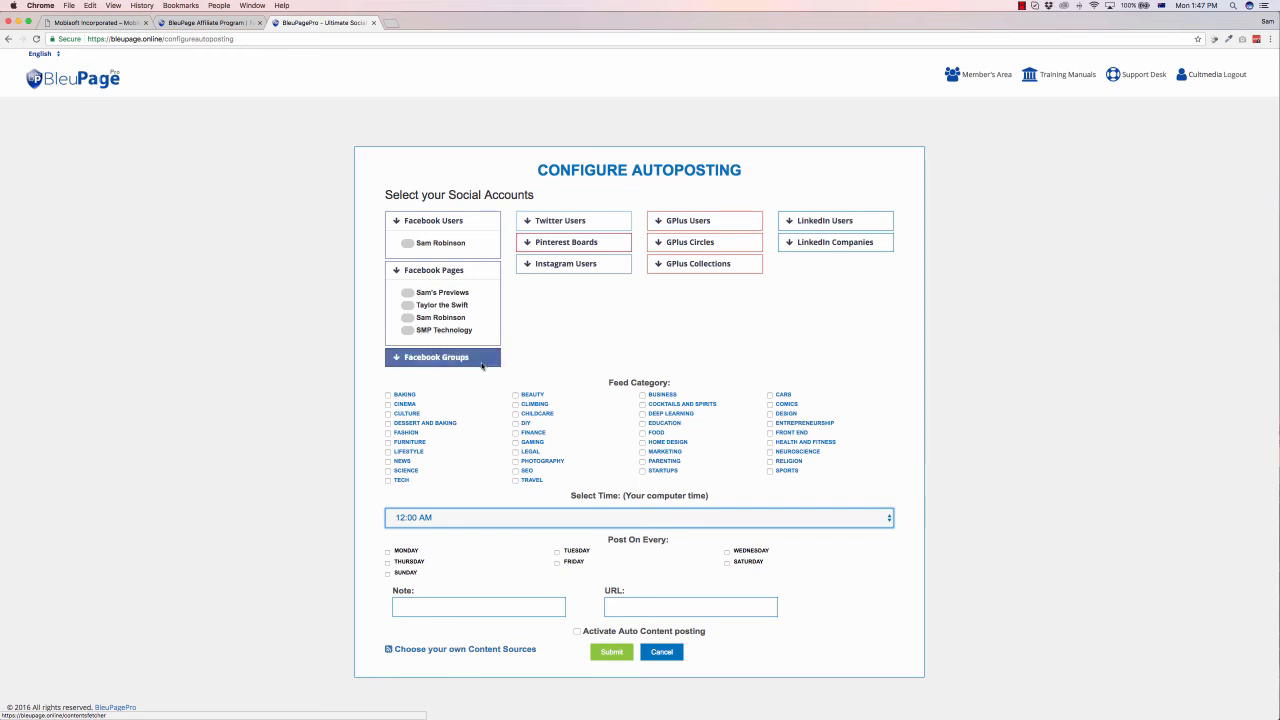
{"action": "left_click", "coordinate": [103, 80]}
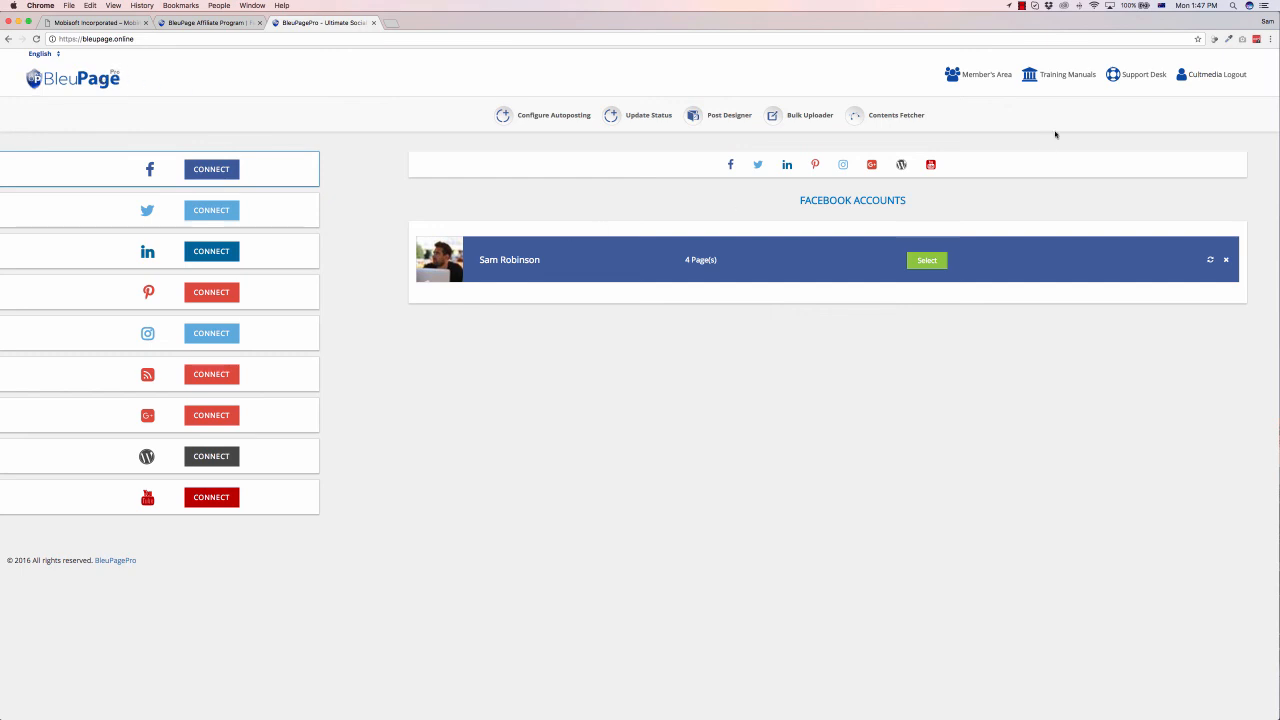
Browse the training manuals for all social networks and try the video on adding a Facebook account.
{"action": "left_click", "coordinate": [1061, 75]}
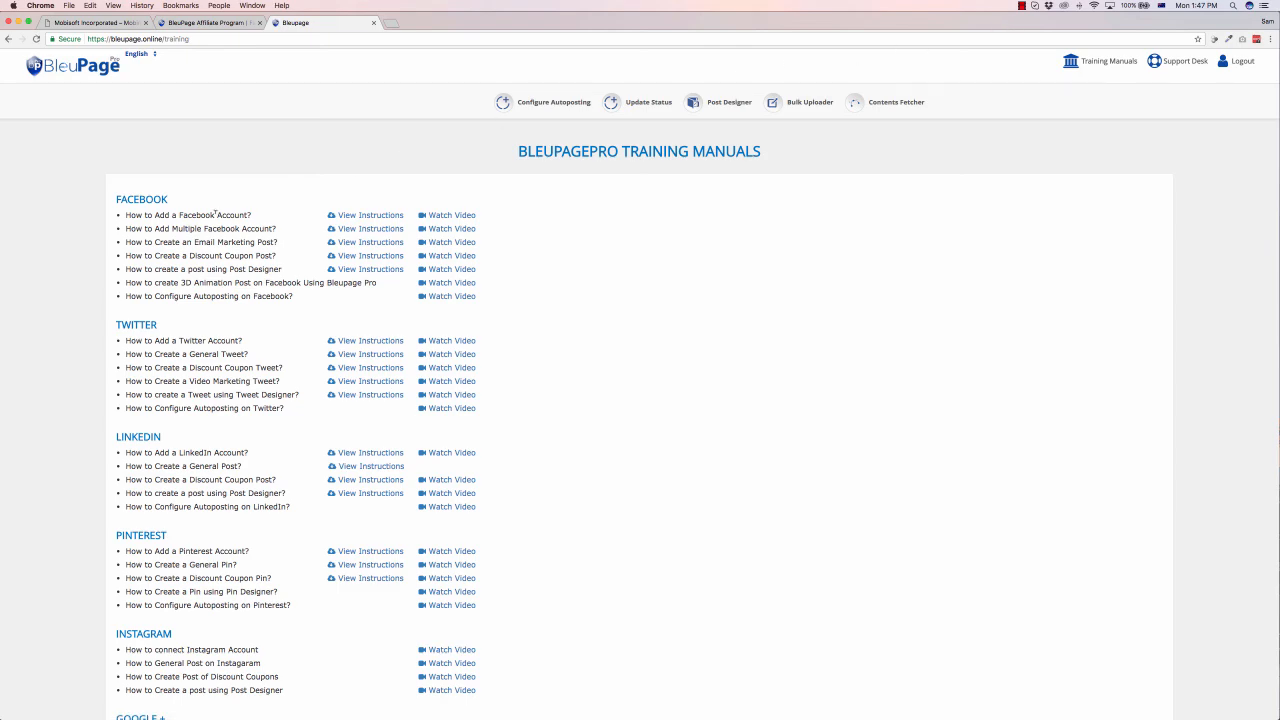
{"action": "scroll", "coordinate": [215, 211], "scroll_direction": "down", "scroll_amount": 3}
{"action": "scroll", "coordinate": [215, 211], "scroll_direction": "down", "scroll_amount": 5}
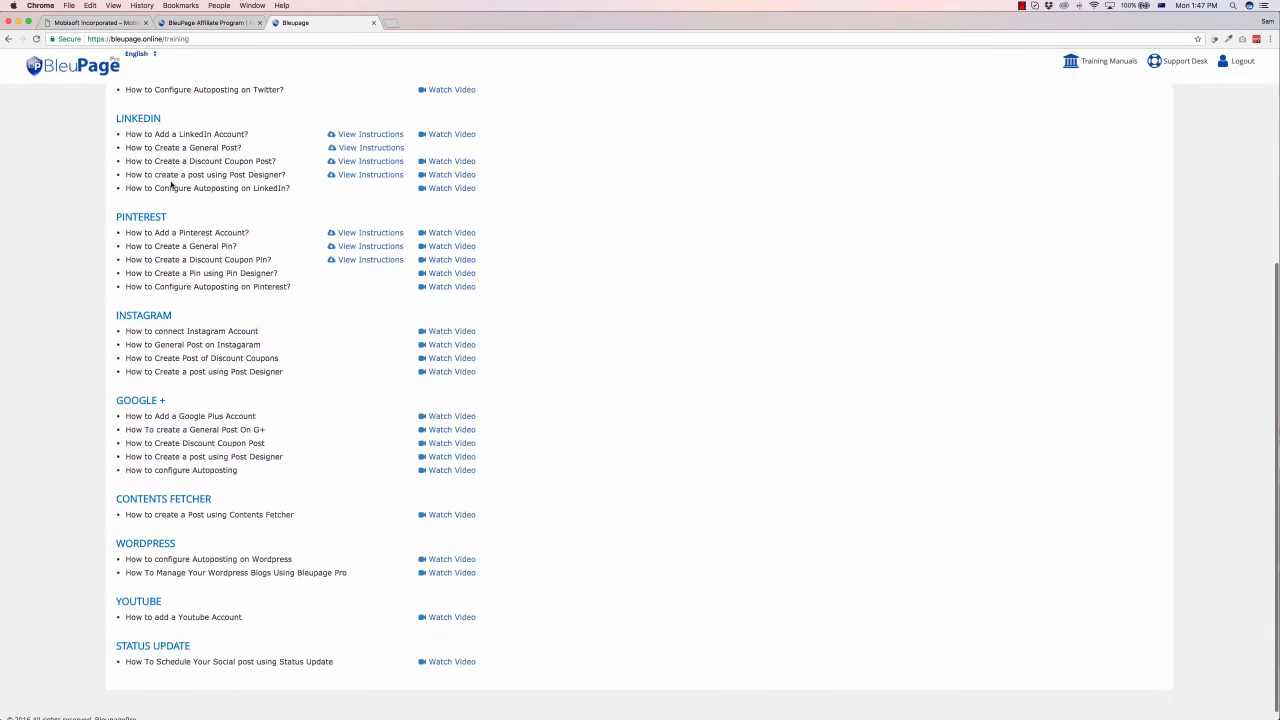
{"action": "scroll", "coordinate": [185, 175], "scroll_direction": "up", "scroll_amount": 2}
{"action": "scroll", "coordinate": [176, 119], "scroll_direction": "up", "scroll_amount": 2}
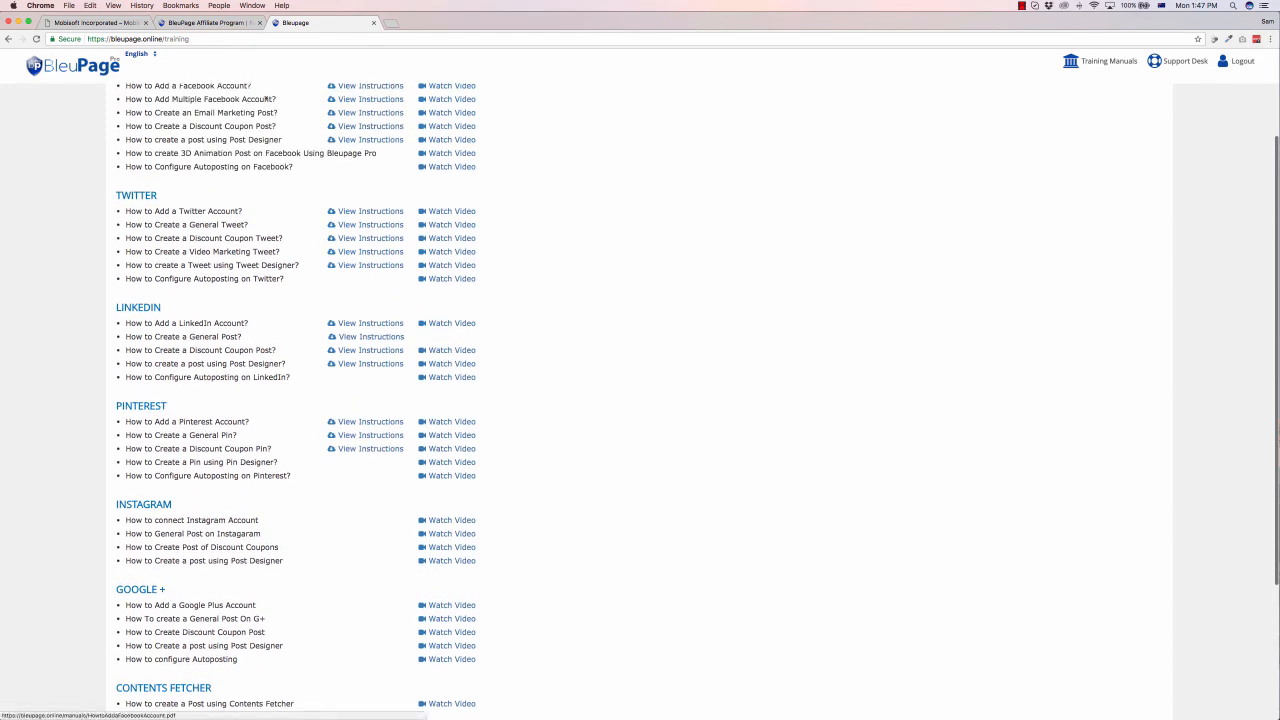
{"action": "scroll", "coordinate": [358, 100], "scroll_direction": "up", "scroll_amount": 1}
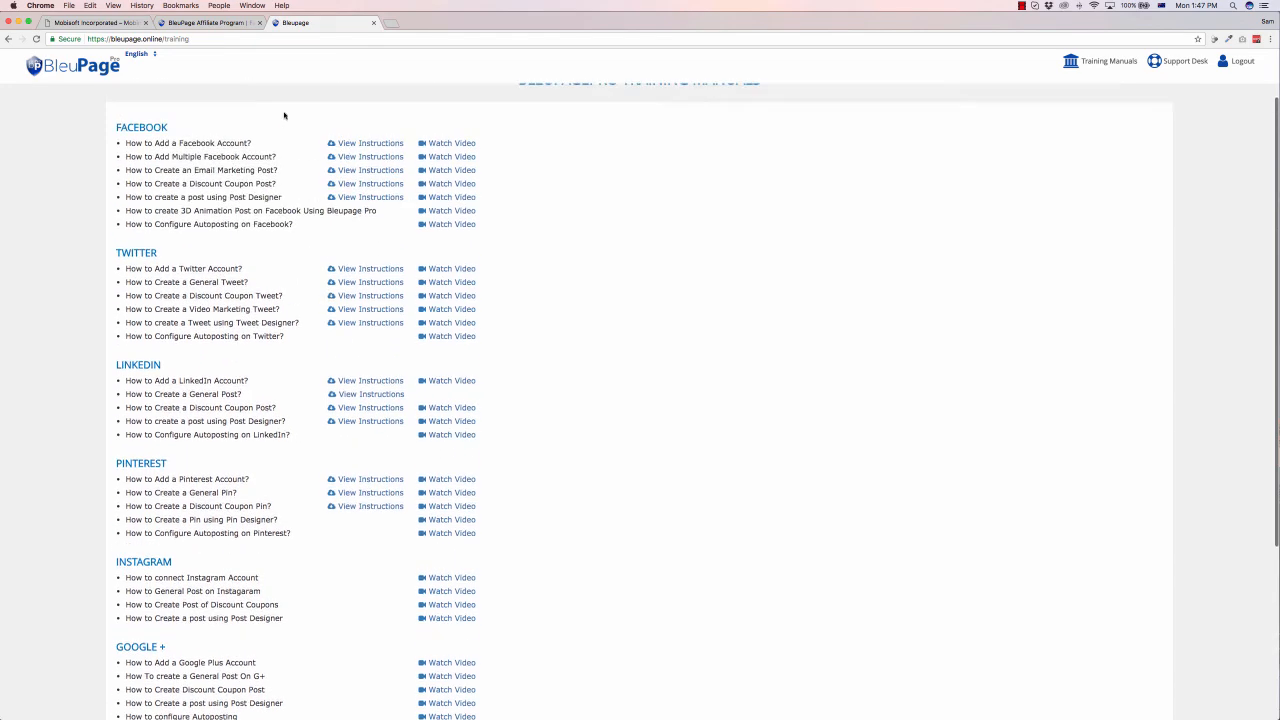
{"action": "left_click", "coordinate": [444, 143]}
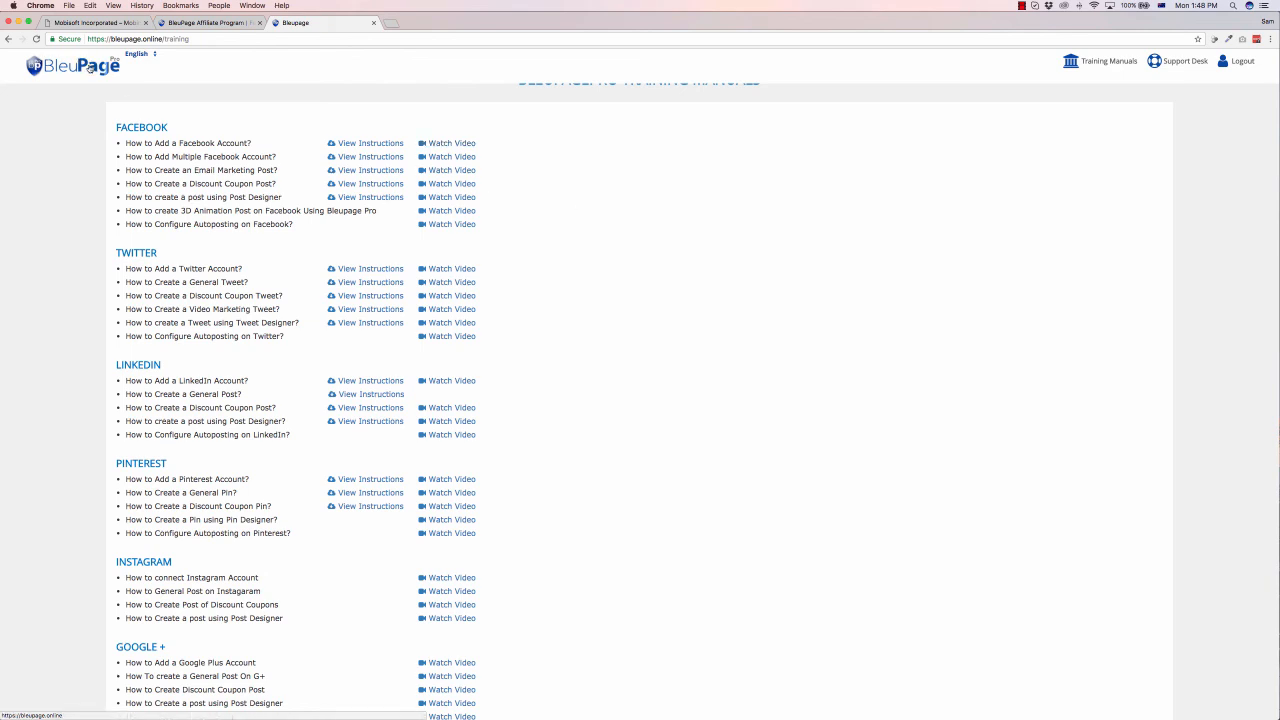